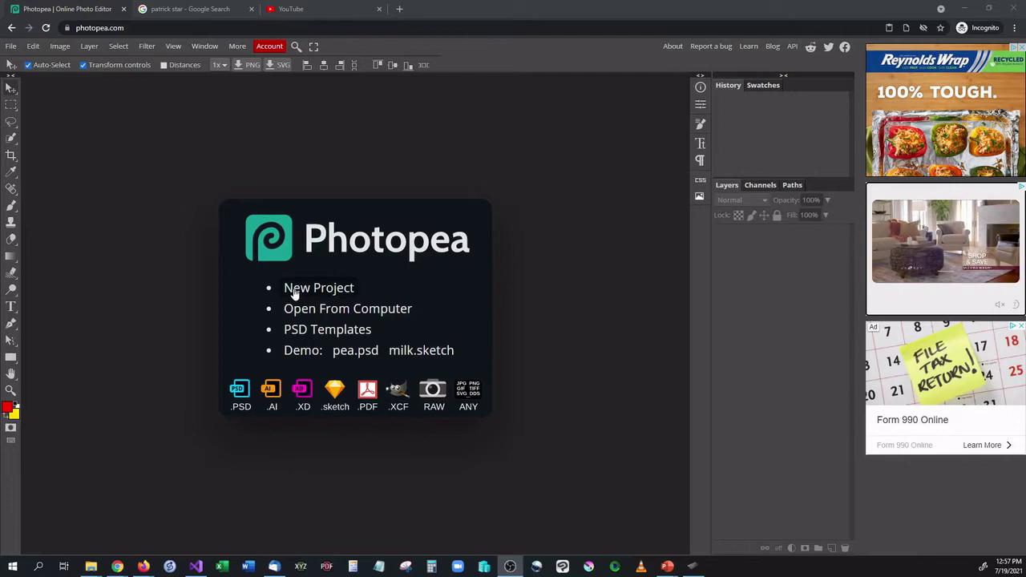
Create a new blank project 1280 pixels wide and 720 pixels high.
click(321, 291)
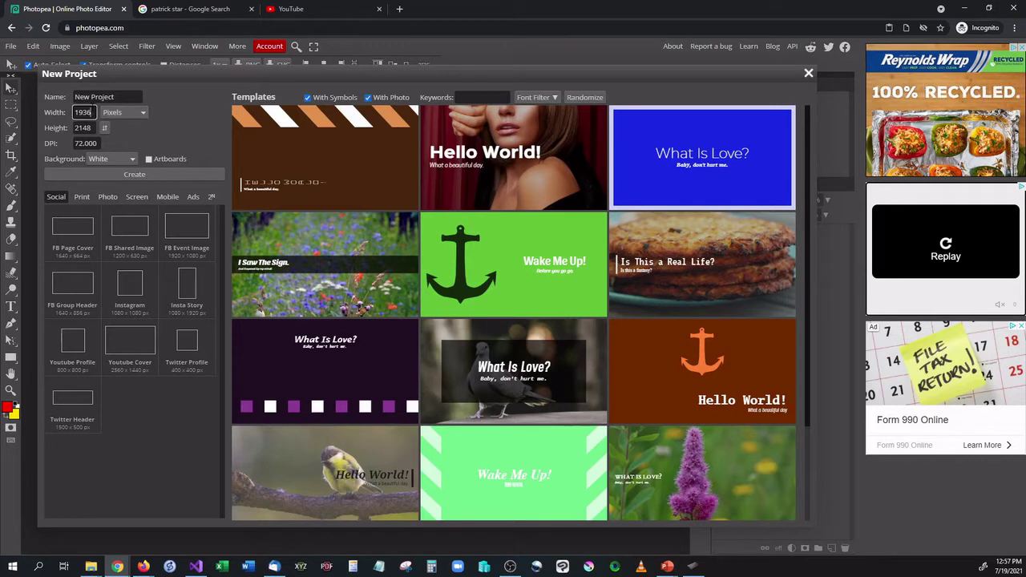
double_click(83, 112)
text(1280)
key(Tab)
text(720)
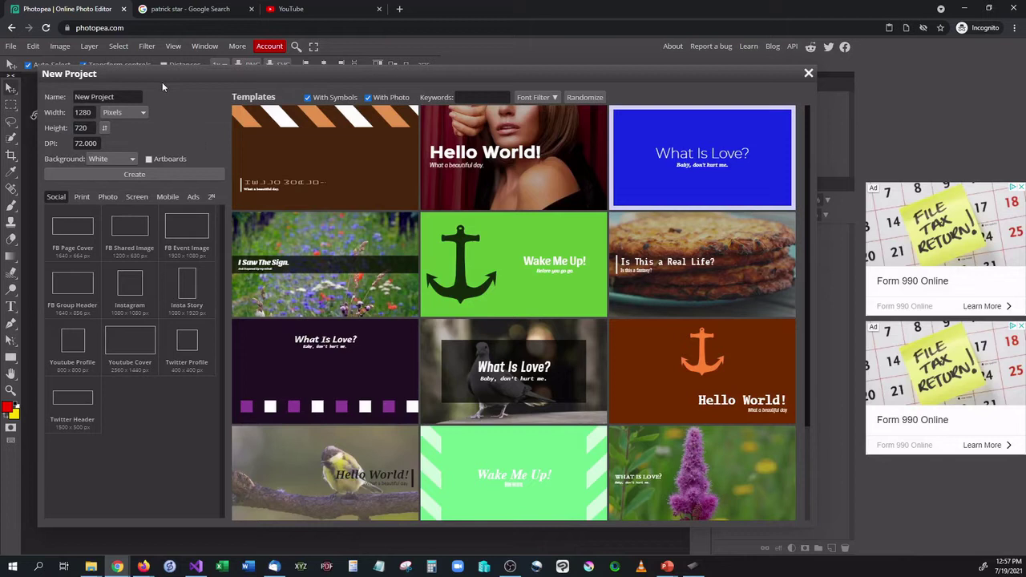
click(84, 175)
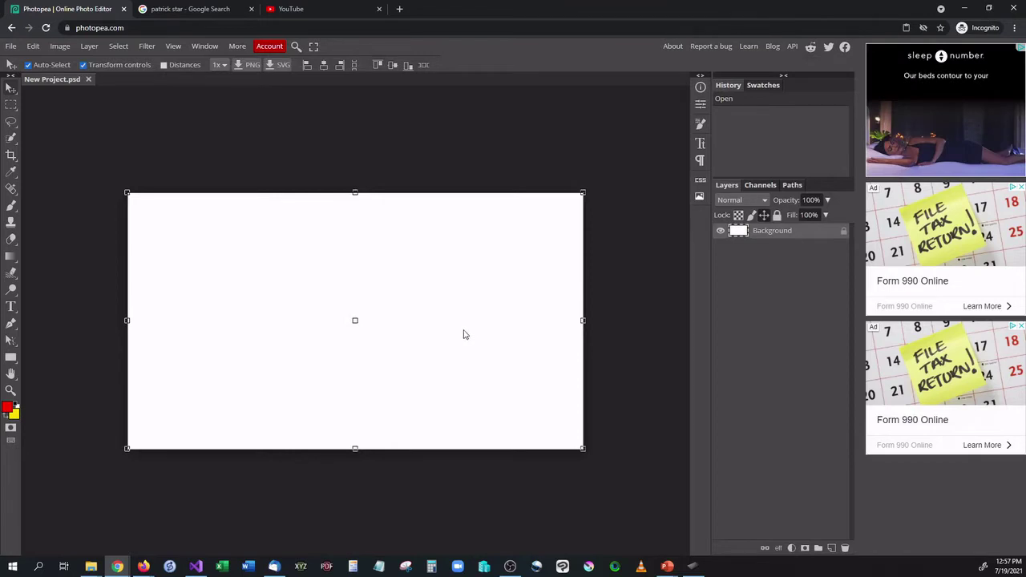
Paint-bucket fill the new layer red, then swap colours and refill it solid yellow.
key(ctrl+0)
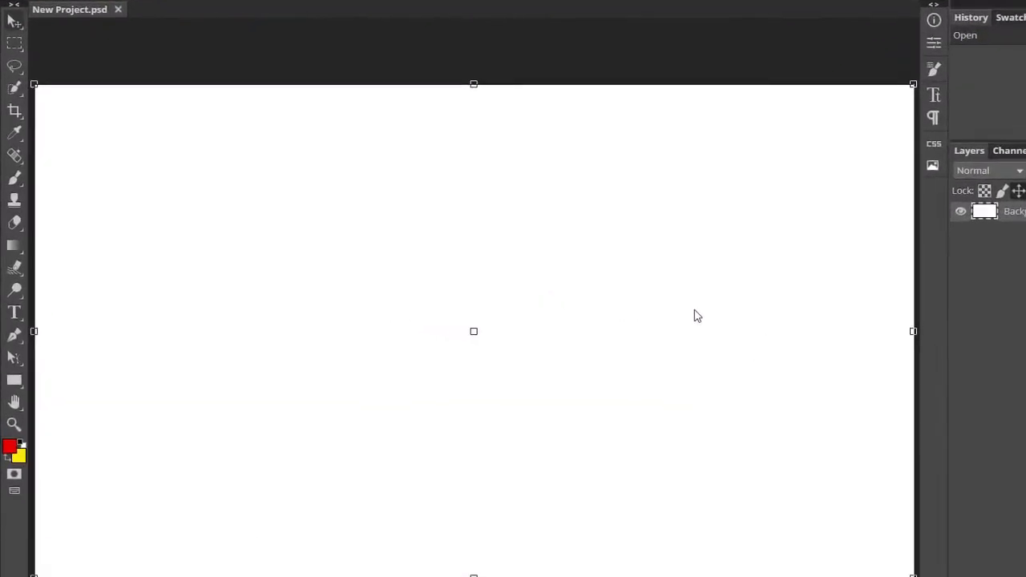
right_click(23, 230)
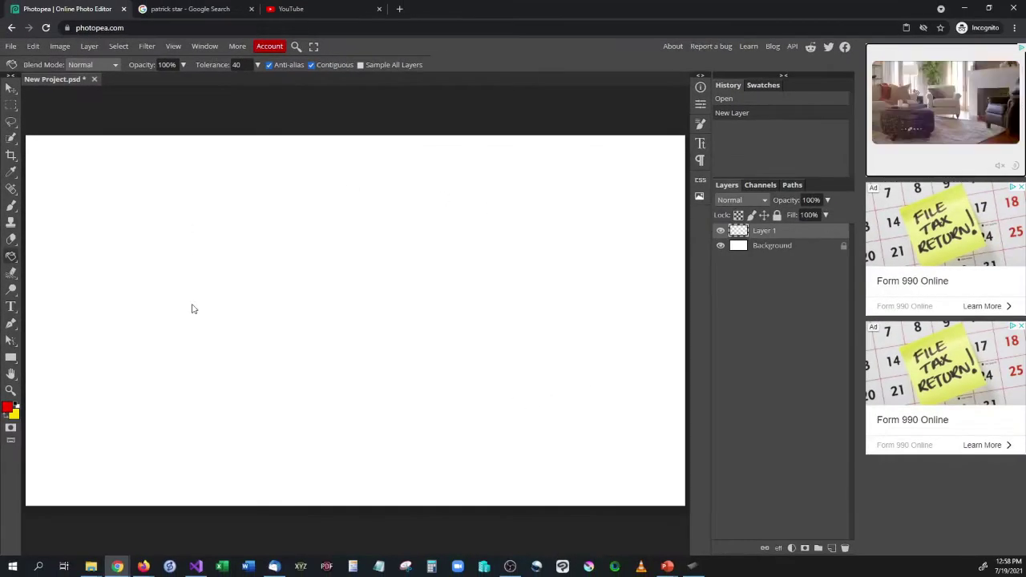
click(418, 266)
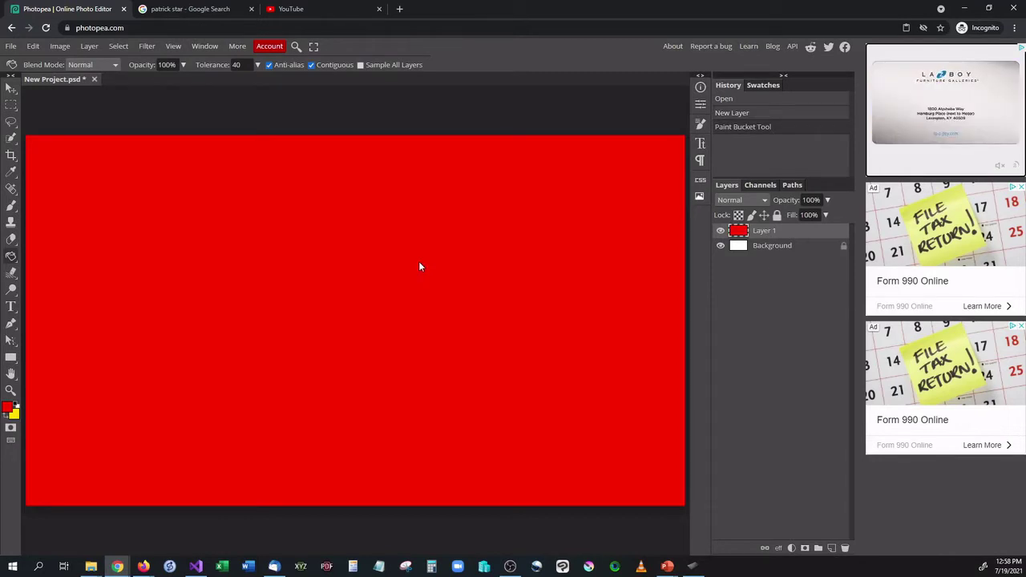
click(16, 405)
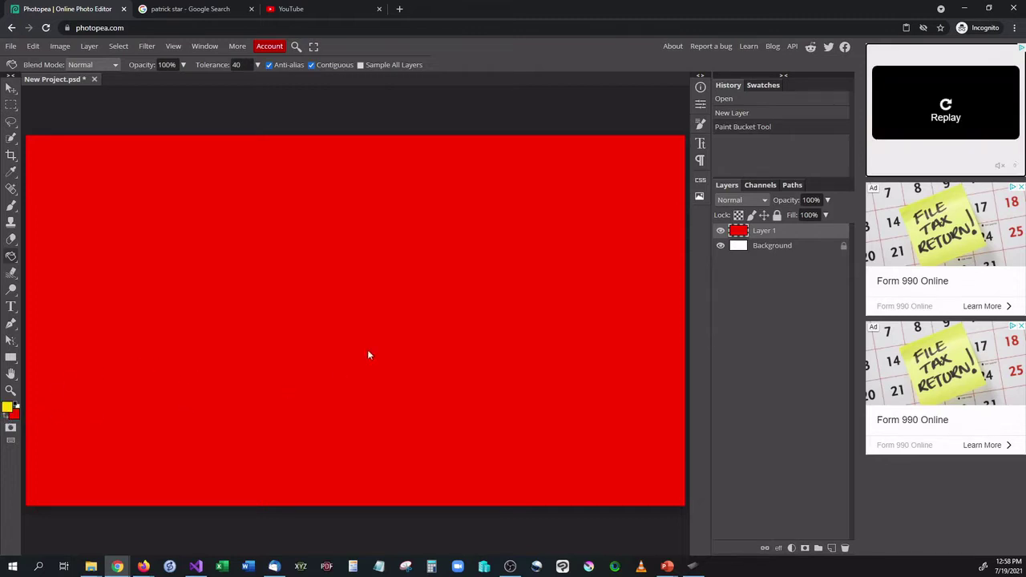
click(385, 301)
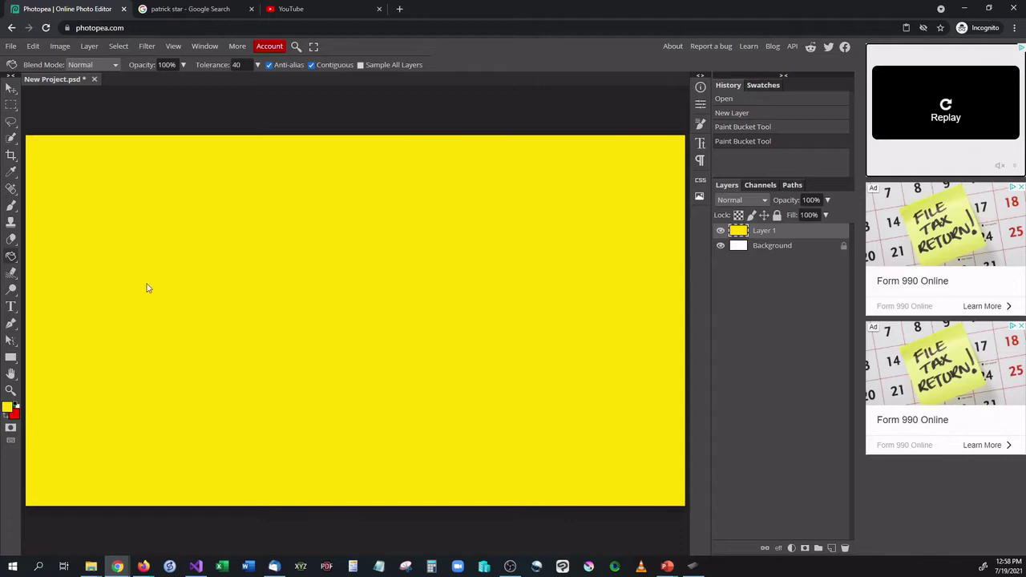
right_click(12, 257)
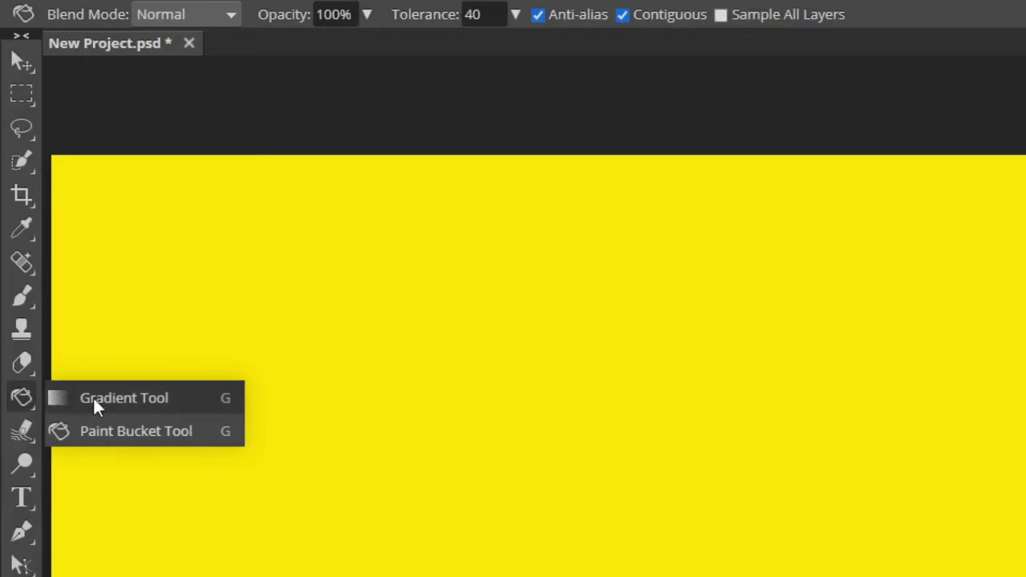
Switch to the Gradient Tool and drag a first linear gradient across the canvas.
click(158, 398)
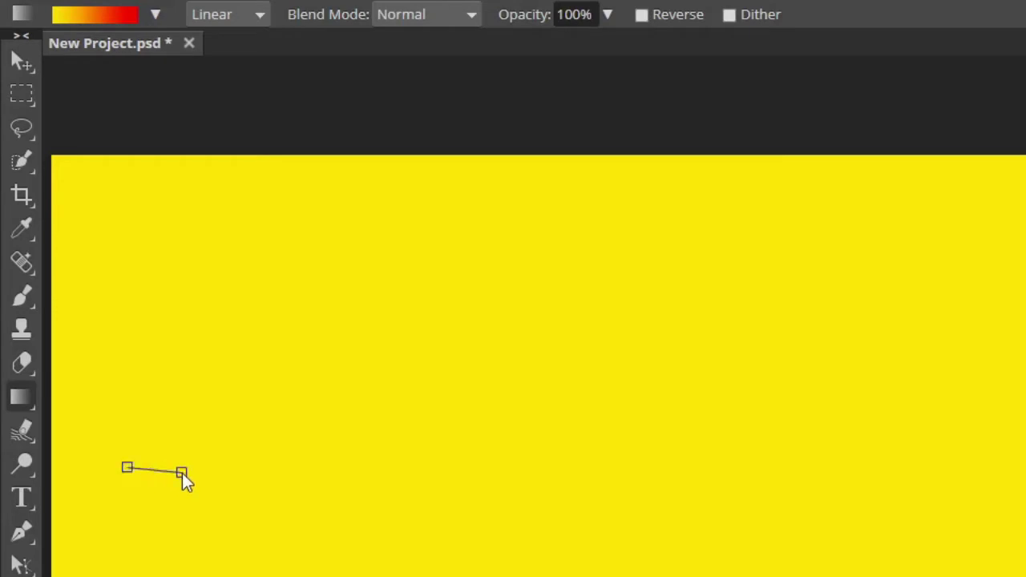
drag(181, 472, 125, 456)
drag(202, 466, 135, 420)
drag(151, 509, 138, 434)
drag(109, 468, 422, 487)
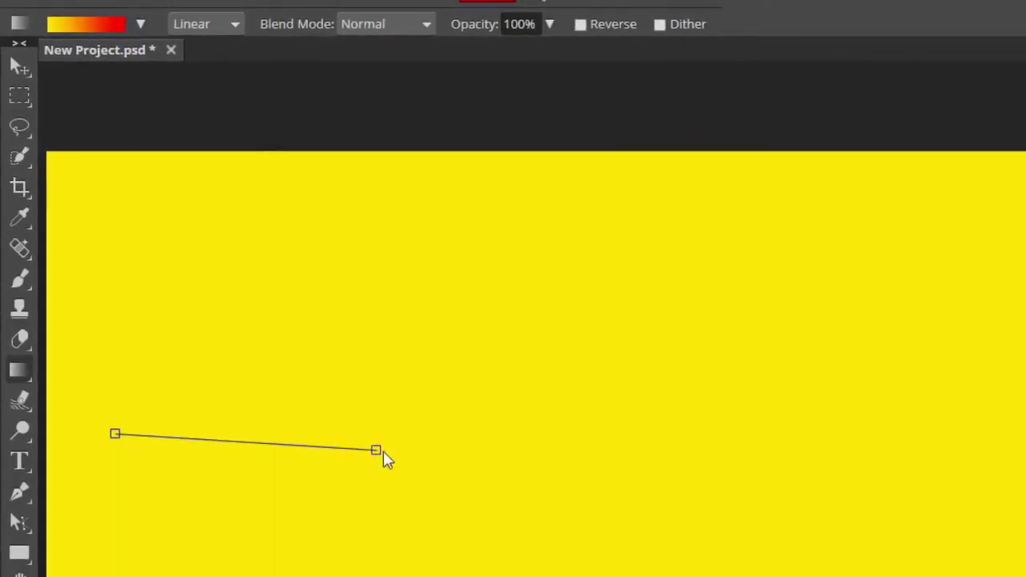
drag(383, 455, 936, 381)
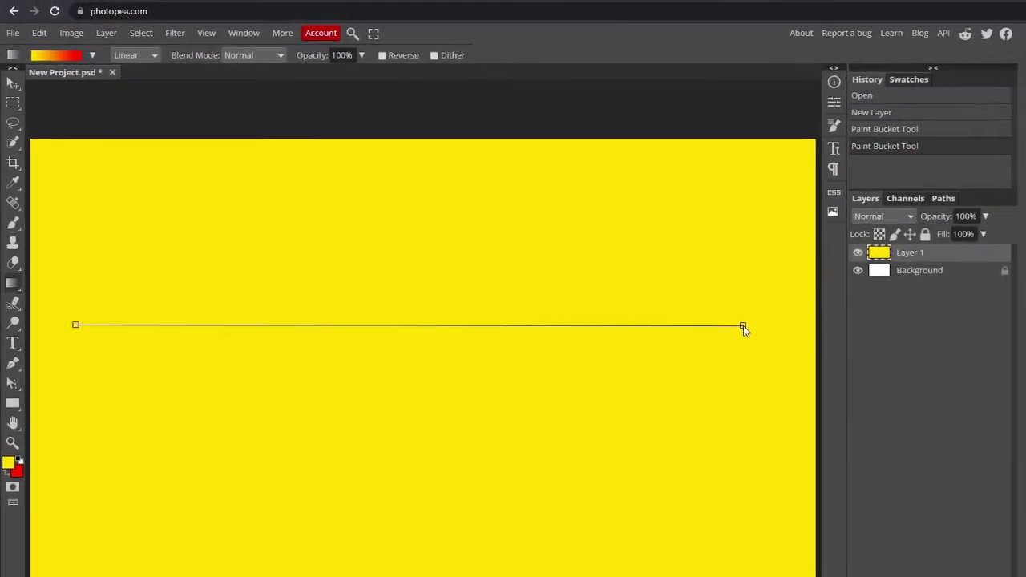
Redraw the linear gradient so red on the left blends into yellow on the right.
drag(743, 326, 744, 329)
drag(630, 296, 584, 406)
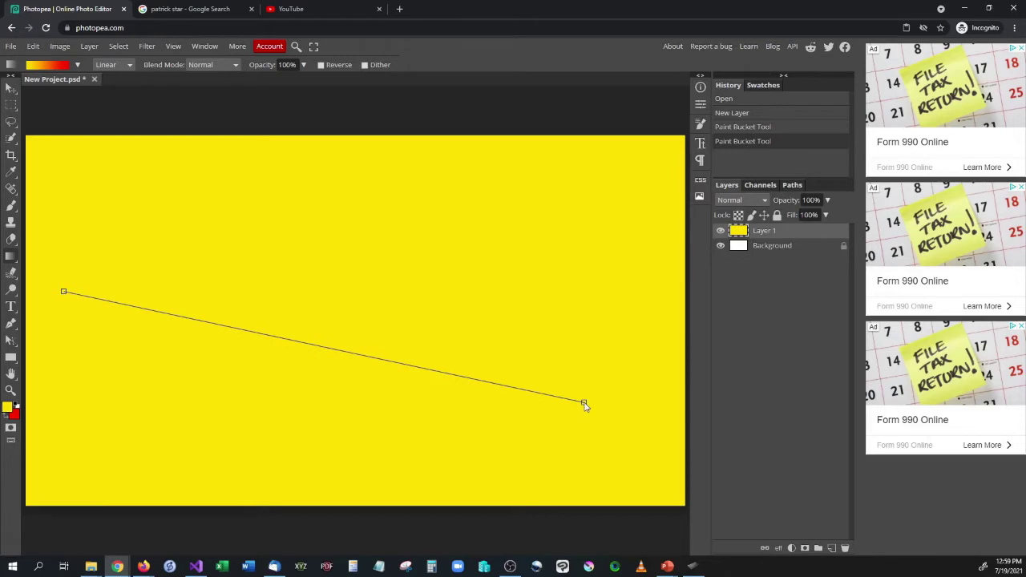
drag(585, 404, 585, 405)
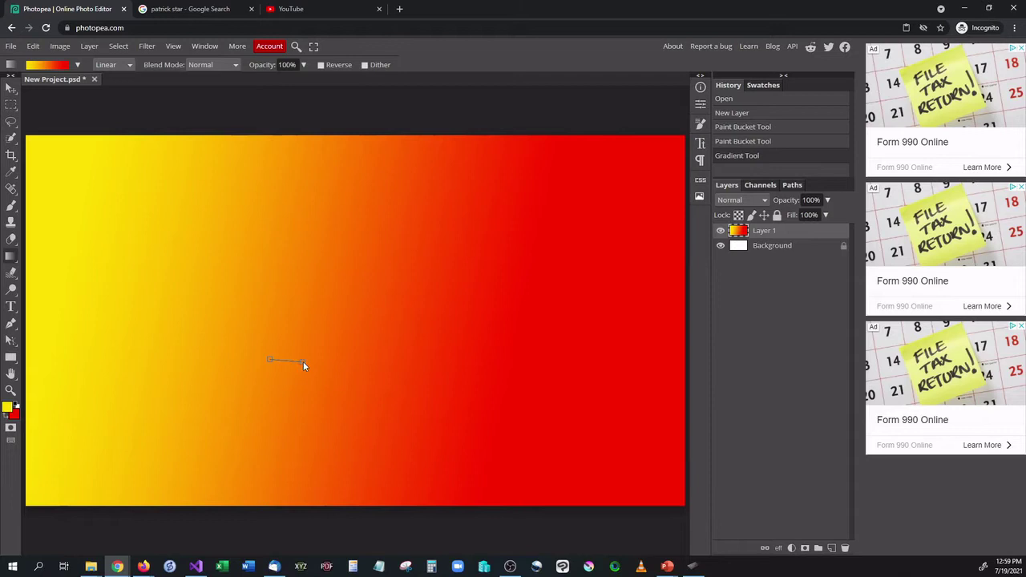
drag(305, 362, 605, 362)
drag(217, 342, 190, 350)
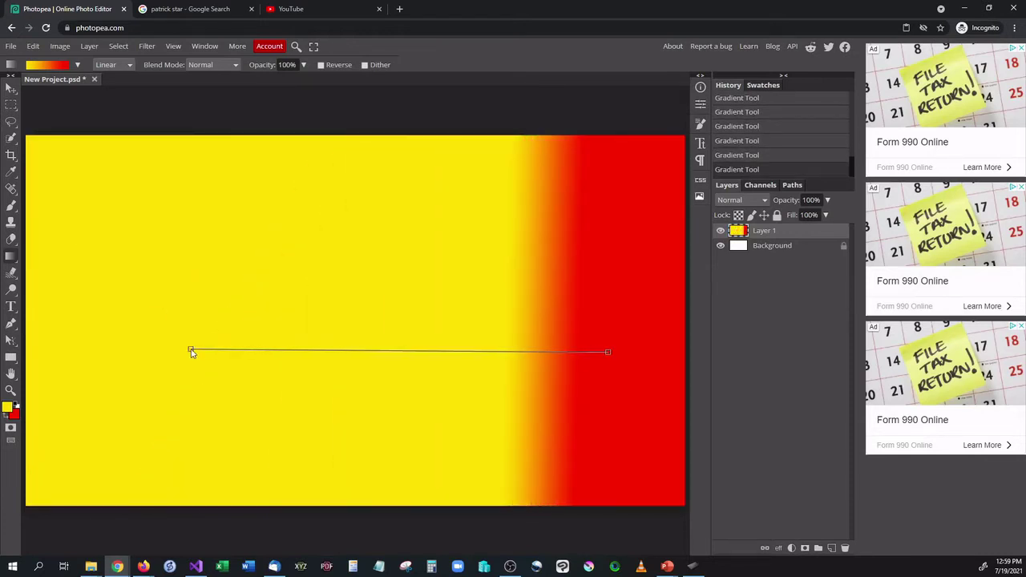
drag(469, 332, 232, 325)
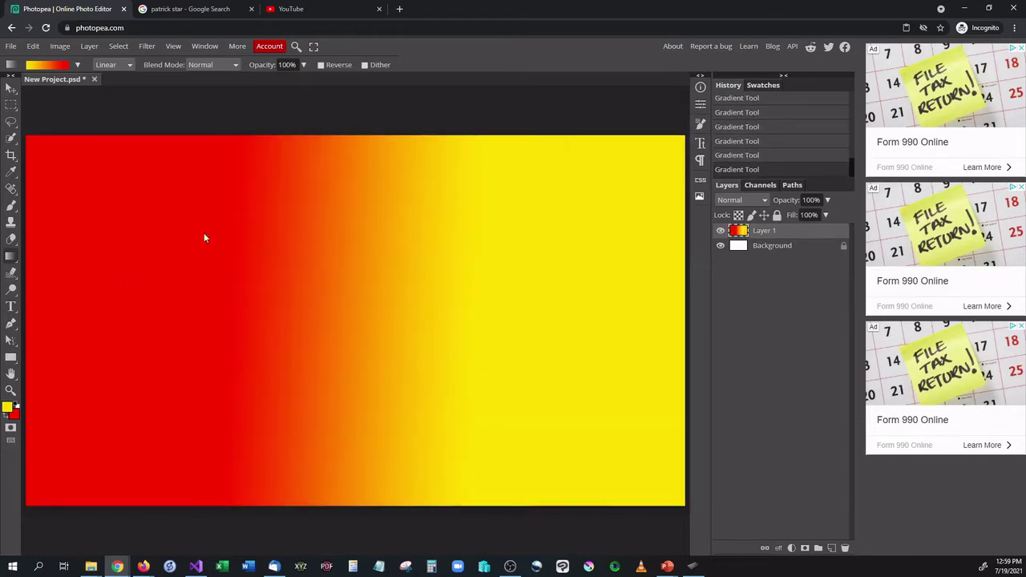
Switch the gradient type to Radial and drag several yellow-to-red radial glows.
click(128, 65)
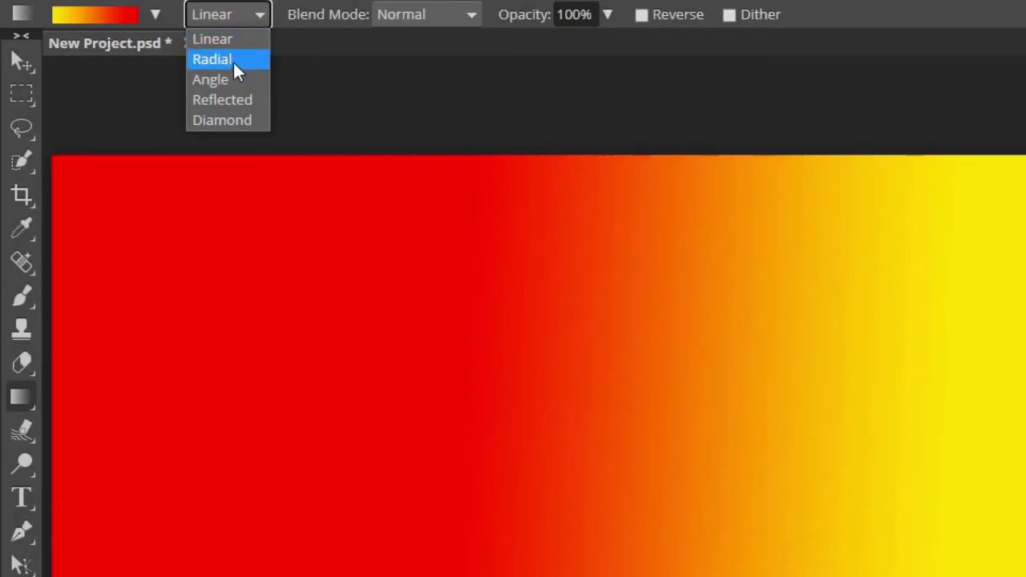
click(237, 72)
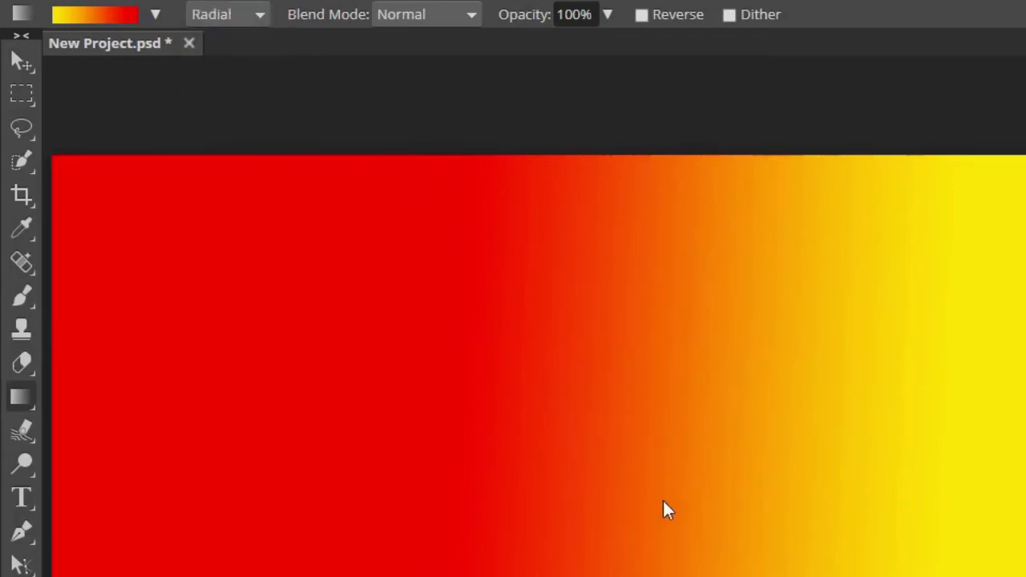
drag(612, 463, 566, 414)
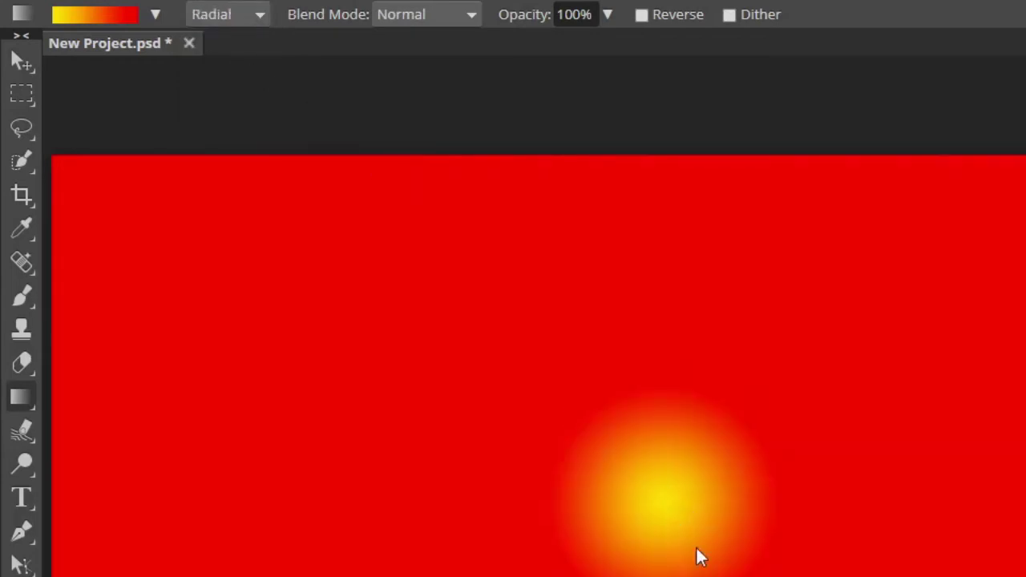
drag(710, 557, 491, 413)
drag(724, 543, 340, 256)
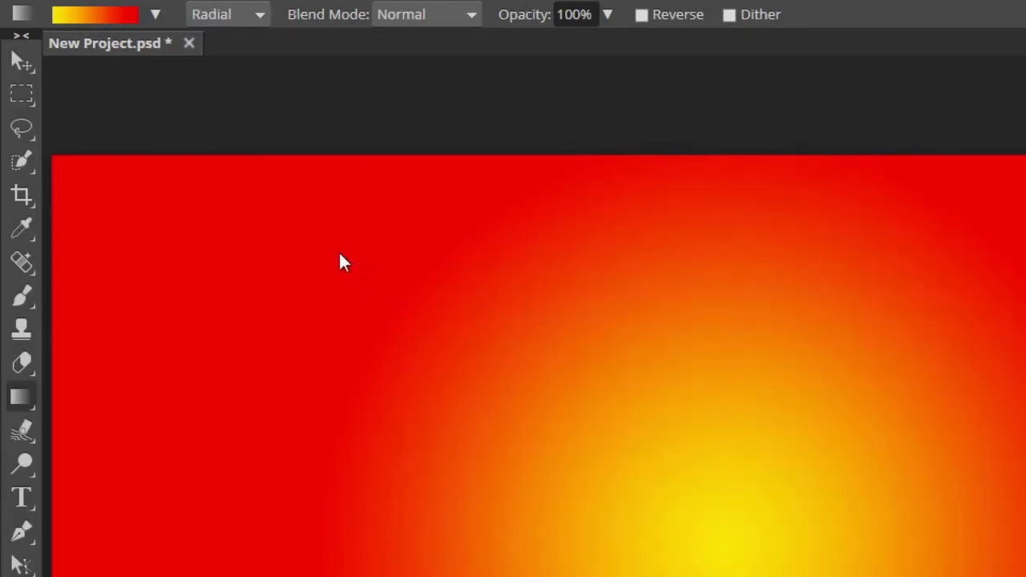
drag(773, 565, 513, 384)
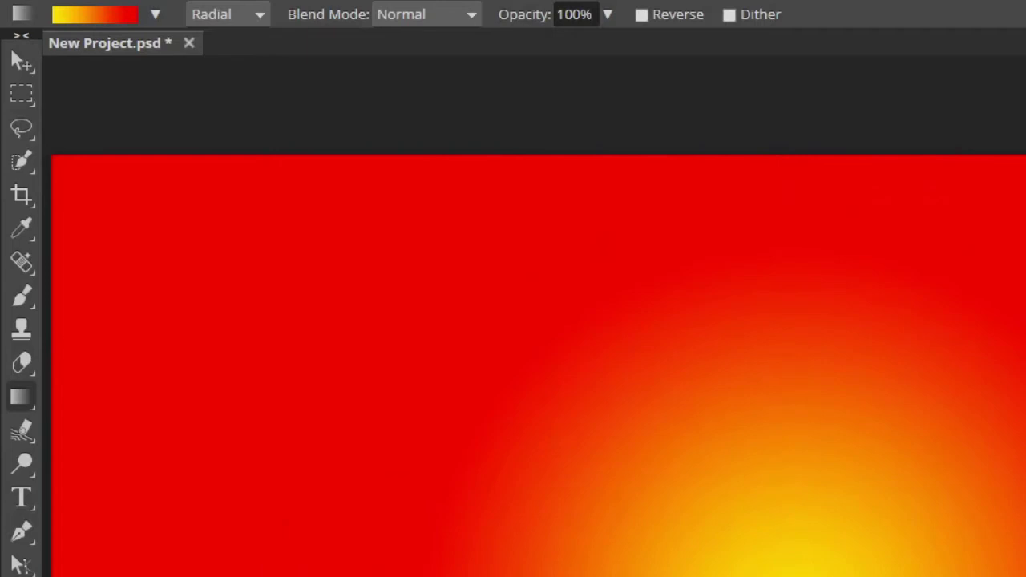
drag(1017, 334, 620, 345)
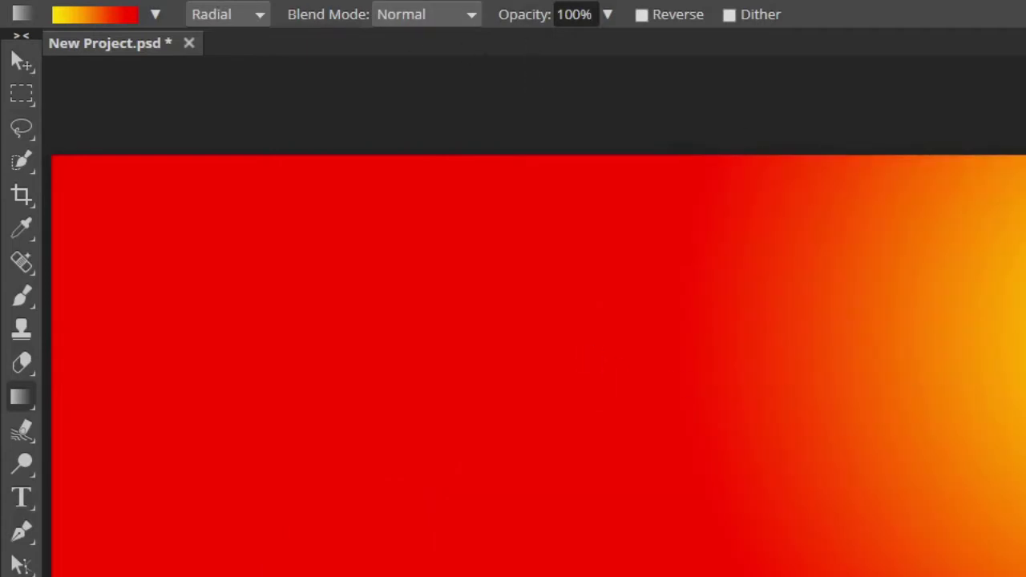
Try the Reflected gradient type, drawing reflected bands across the canvas.
click(262, 18)
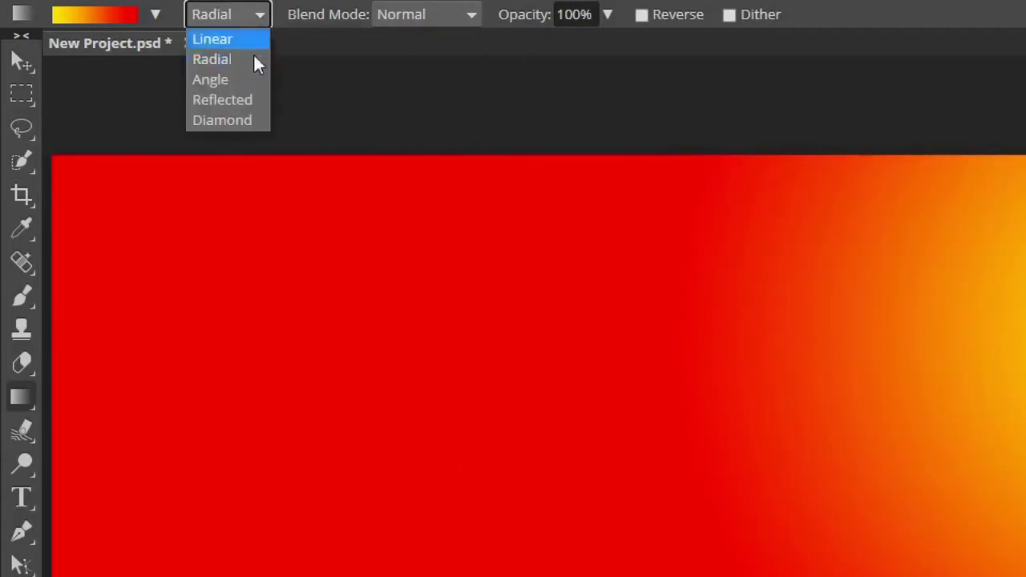
click(233, 98)
drag(661, 443, 272, 376)
drag(993, 518, 689, 527)
Switch to Diamond and drag a yellow diamond glow near the canvas centre.
click(227, 15)
click(253, 123)
drag(295, 228, 492, 308)
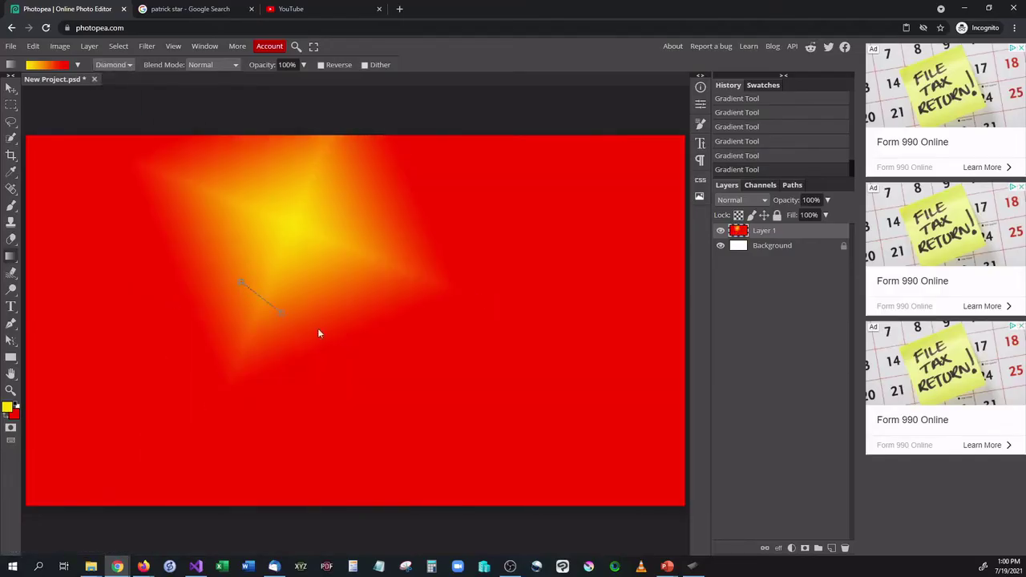
drag(317, 334, 321, 339)
drag(298, 375, 390, 347)
drag(435, 264, 260, 356)
drag(387, 340, 237, 316)
Pick the Foreground to Transparent preset, add a new layer, and set foreground blue 0011ff.
click(78, 64)
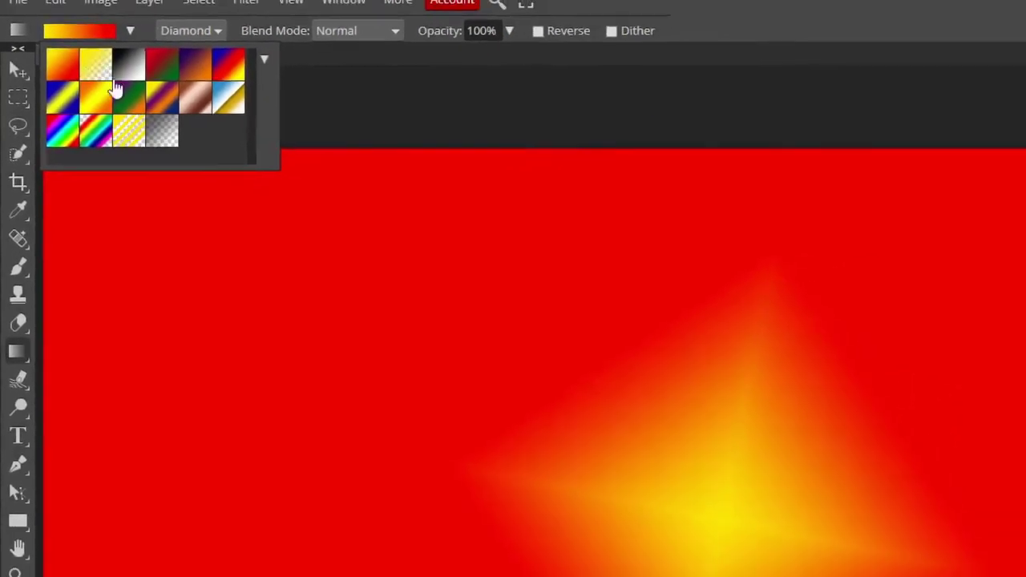
click(96, 64)
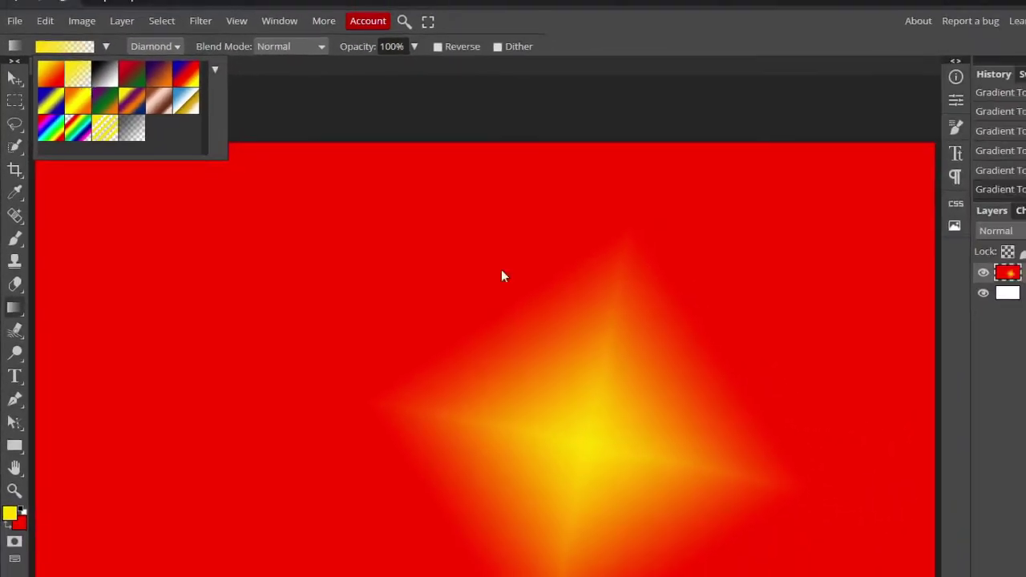
key(ctrl+shift+n)
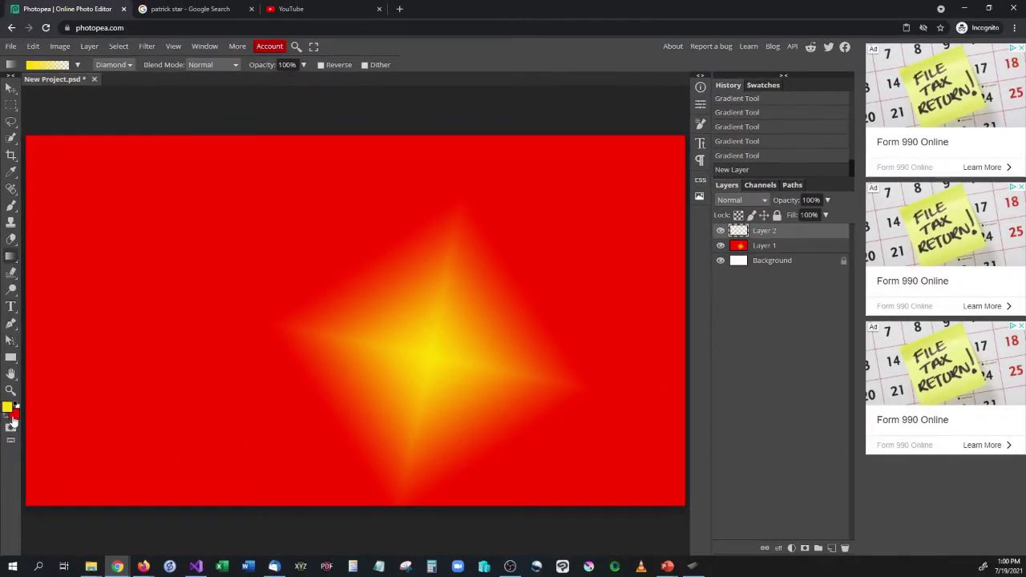
click(12, 414)
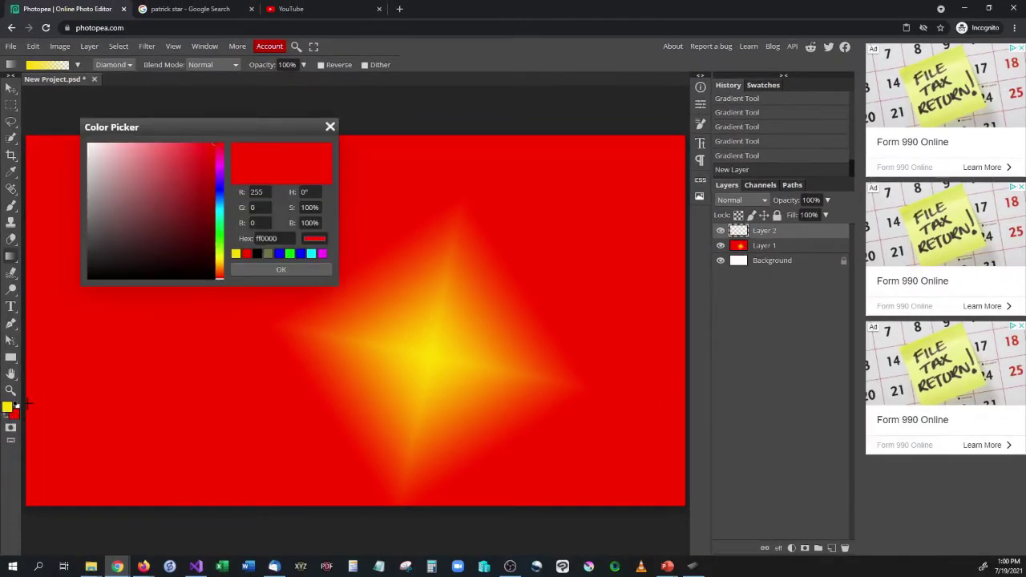
click(262, 272)
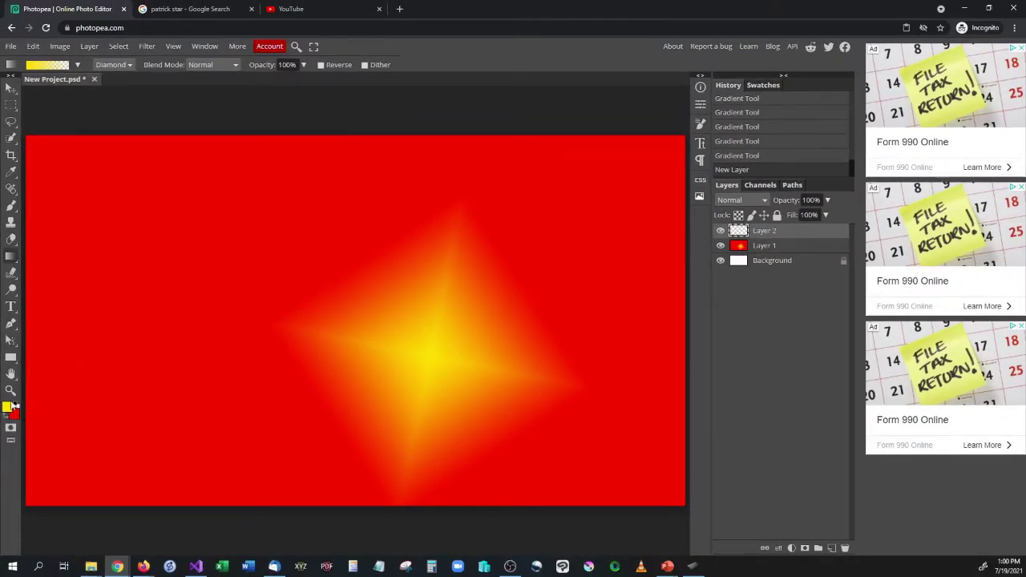
click(8, 405)
click(219, 190)
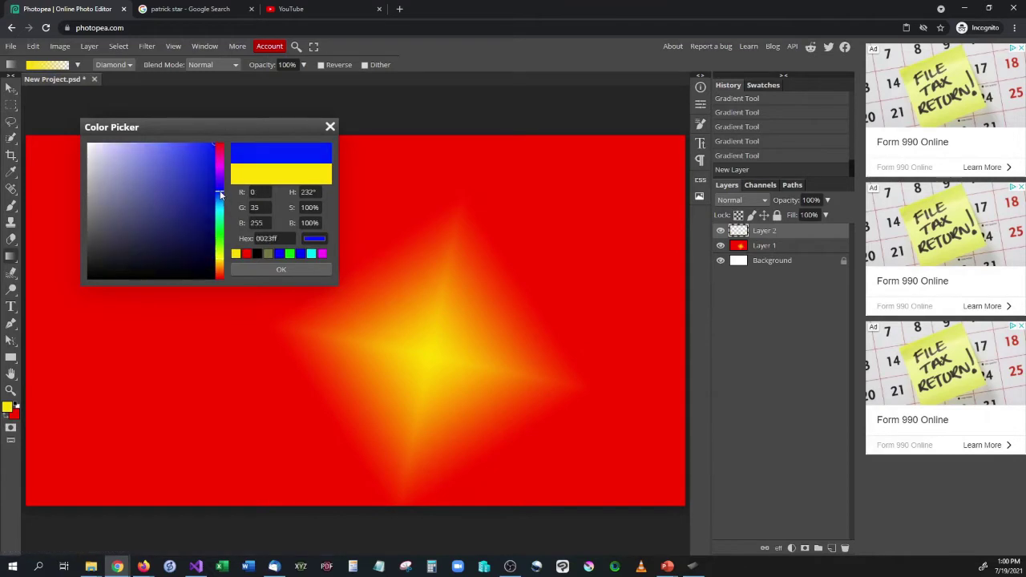
click(253, 271)
Drag seven small blue diamond gradients across the left, top, centre and right.
drag(169, 221, 244, 223)
drag(178, 352, 242, 359)
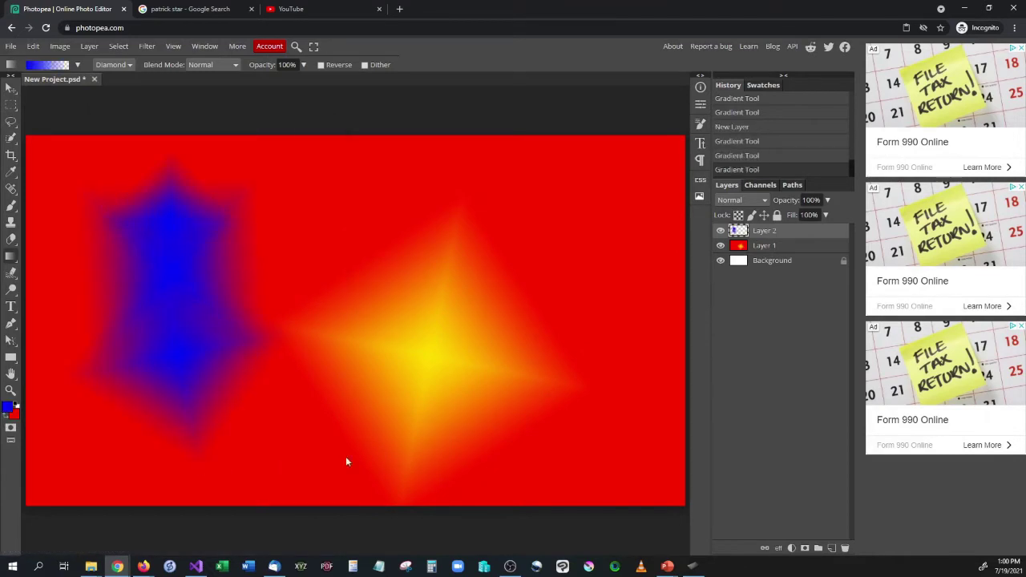
drag(552, 203, 553, 205)
drag(490, 186, 453, 180)
drag(384, 193, 413, 232)
drag(417, 309, 449, 337)
drag(529, 366, 640, 418)
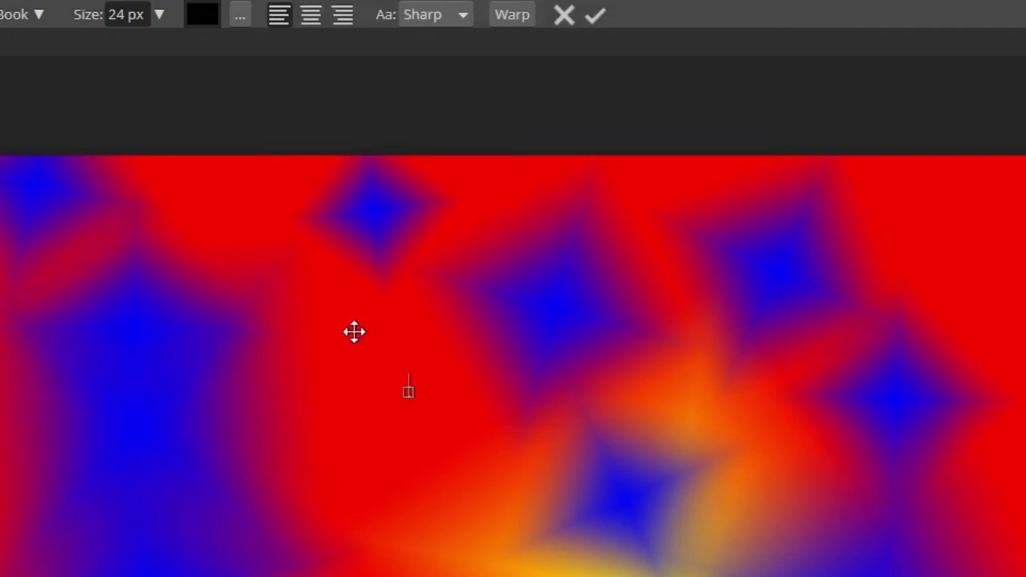
Type 'Test text' on the canvas and select the whole line.
text(Test text)
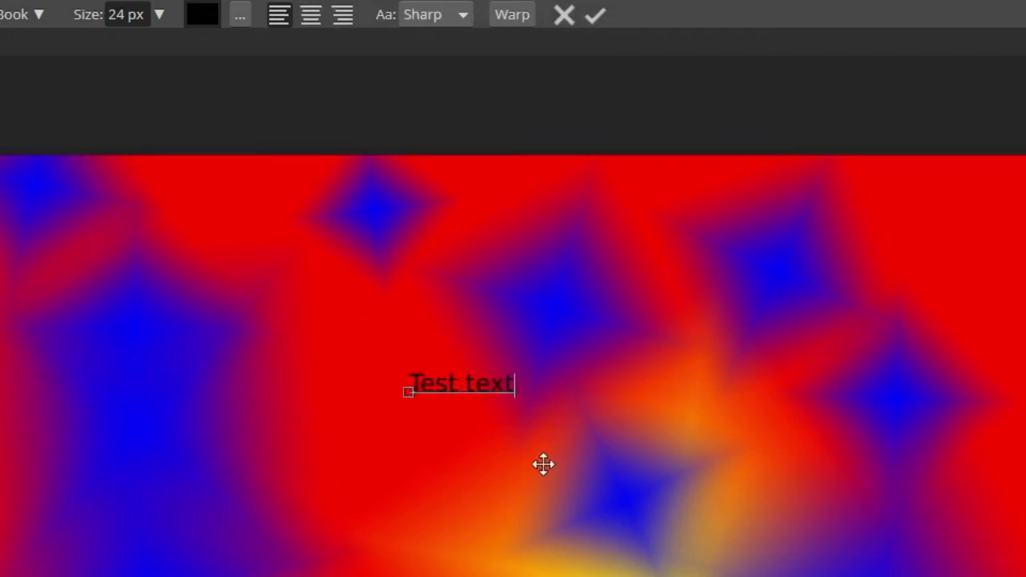
drag(514, 385, 410, 383)
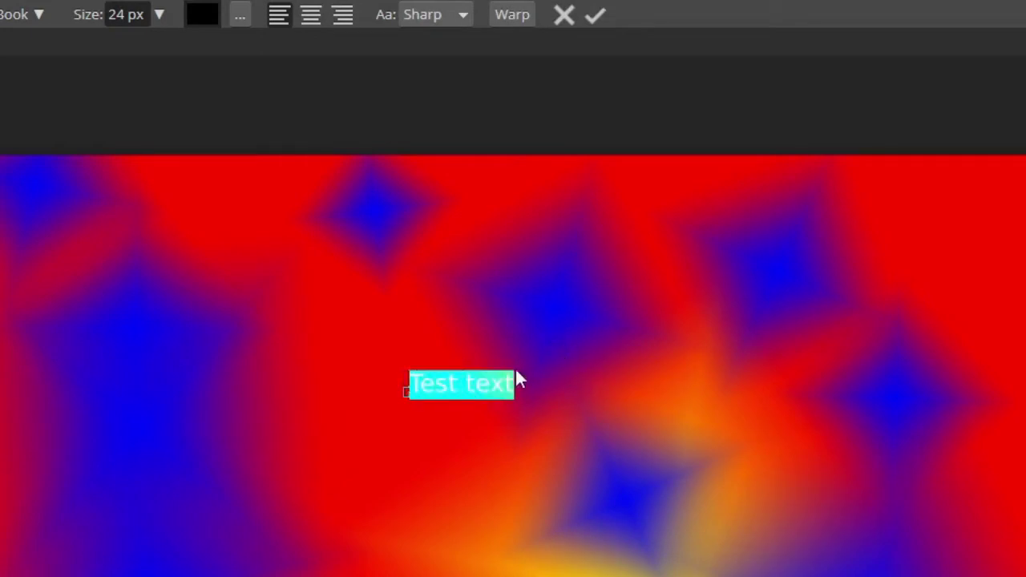
drag(517, 383, 405, 383)
Recolour the selected text bright green 29ff00 in the Color Picker.
click(201, 16)
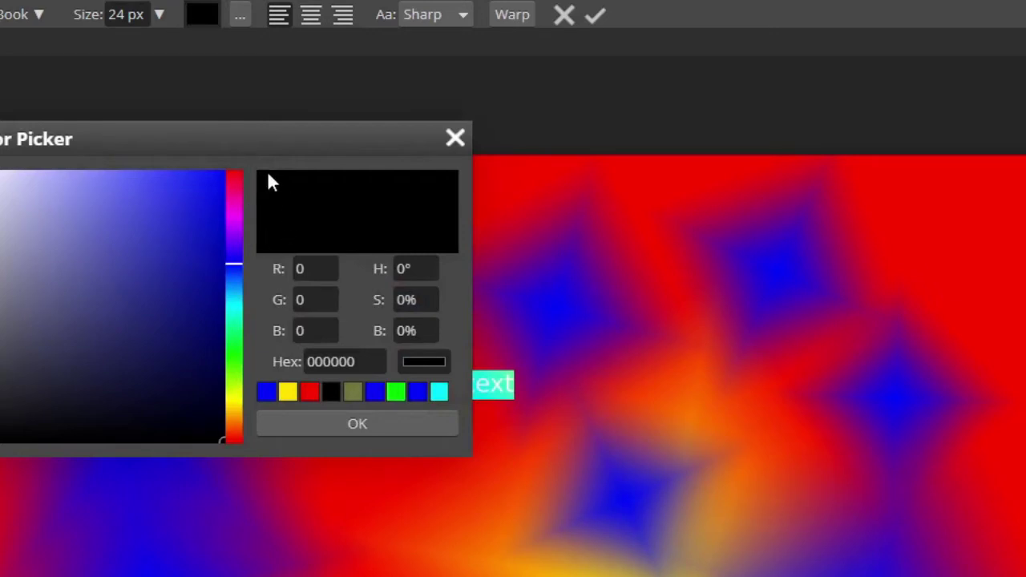
drag(269, 154, 871, 94)
drag(847, 270, 890, 122)
drag(900, 231, 904, 310)
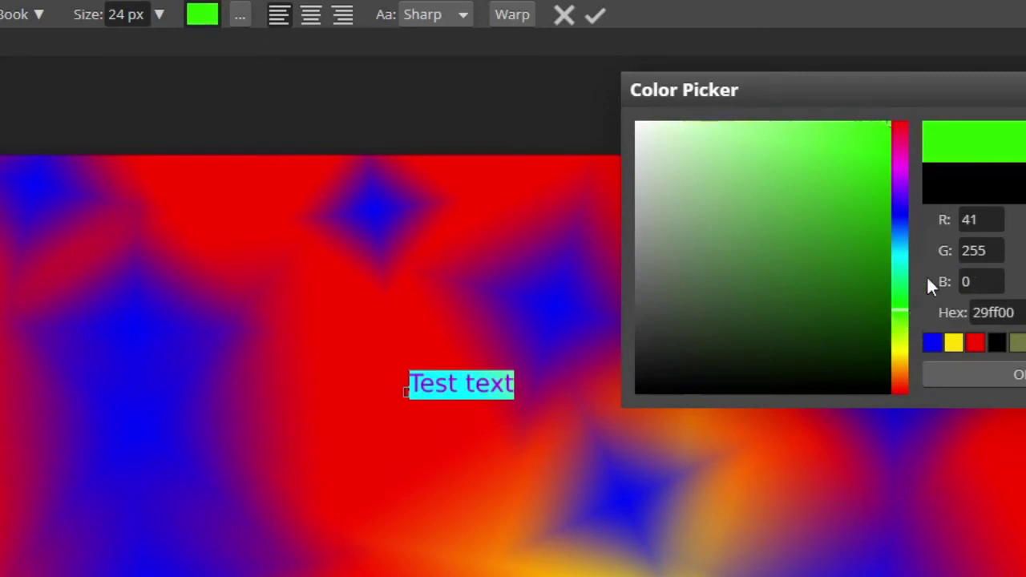
click(999, 381)
click(506, 388)
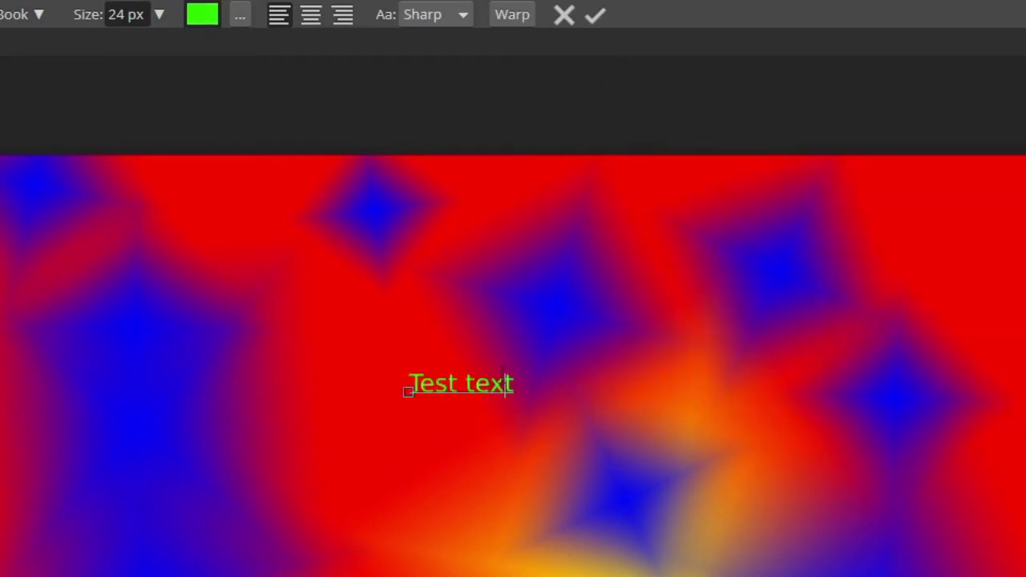
key(shift+Home)
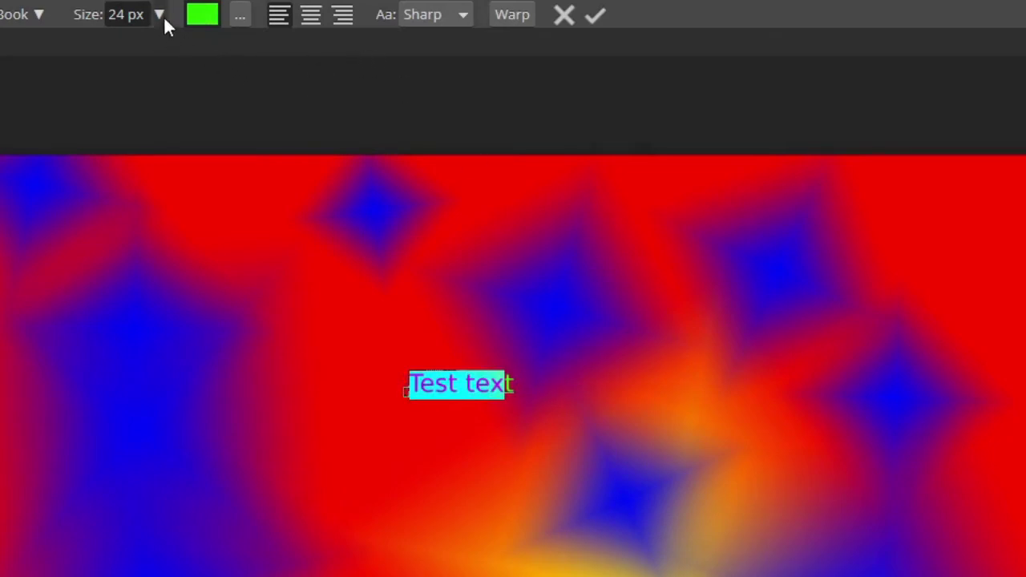
Select only the word 'Test' and raise its font size to 150 px.
drag(459, 384, 395, 388)
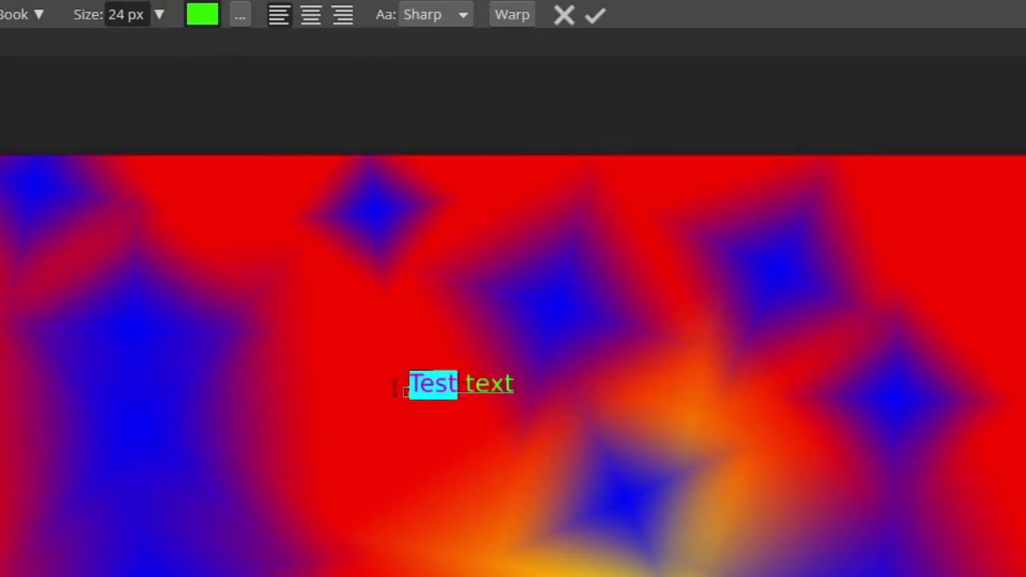
click(159, 15)
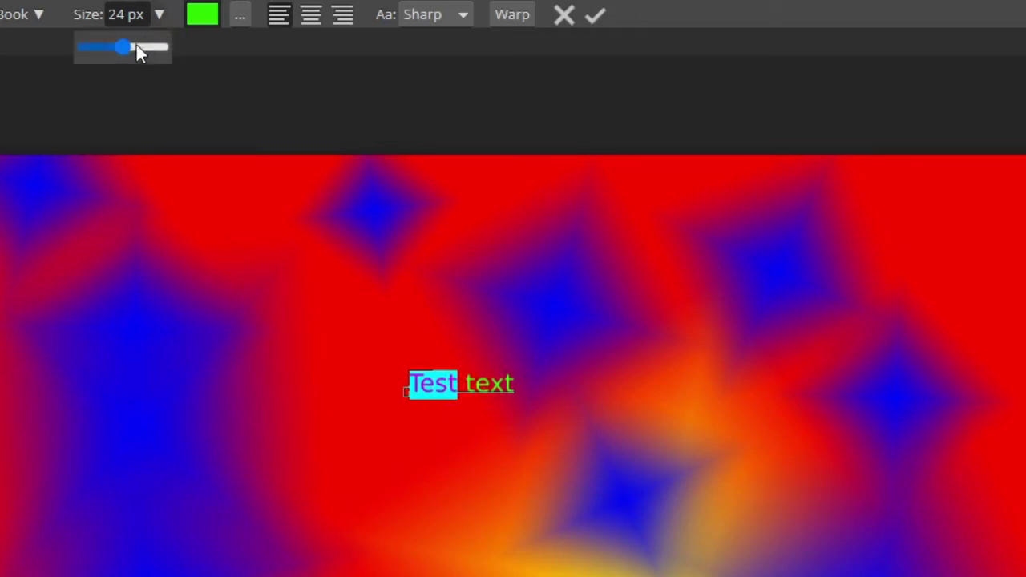
drag(122, 46, 173, 48)
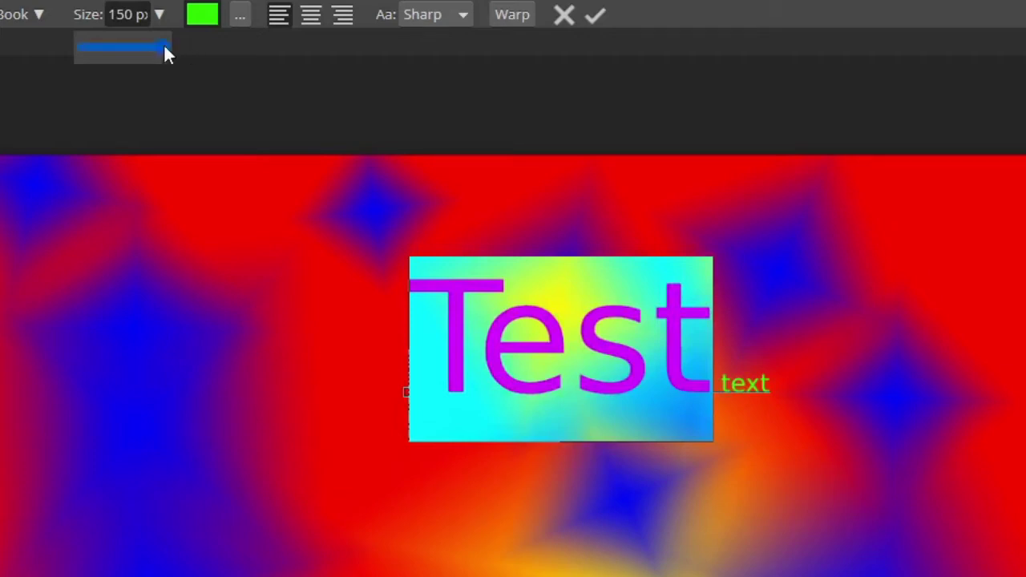
click(572, 360)
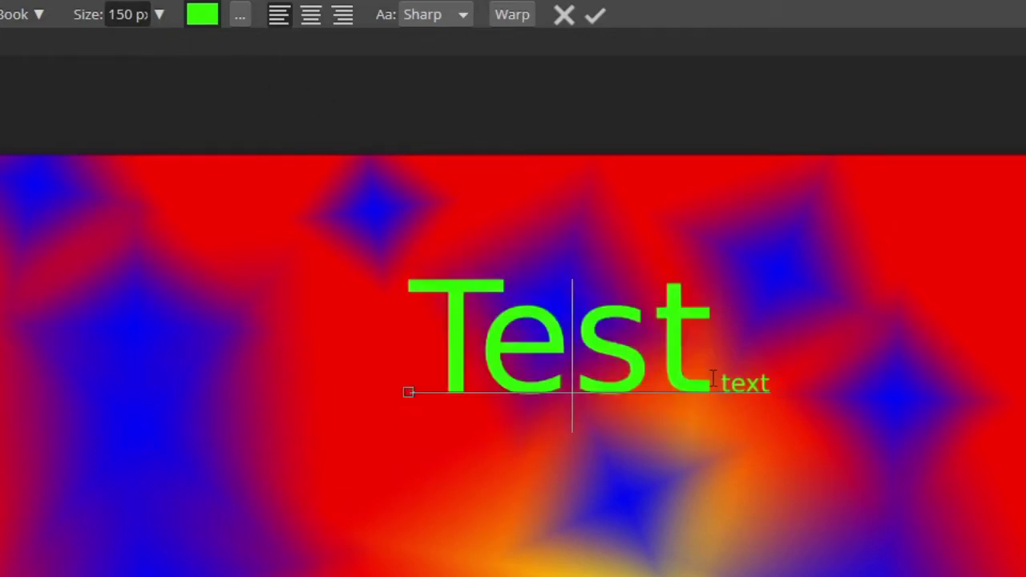
shift+click(372, 356)
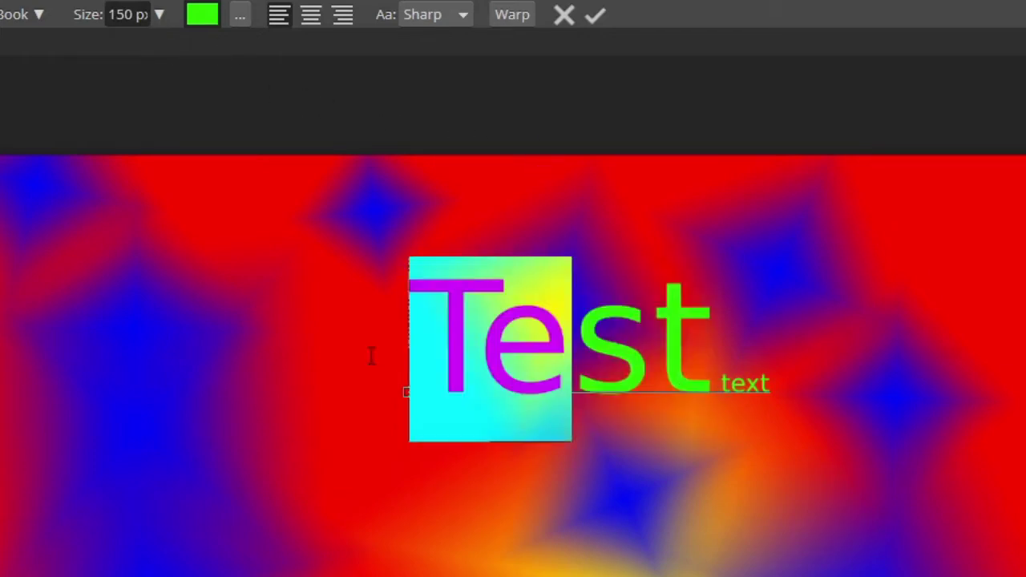
shift+click(703, 337)
double_click(609, 286)
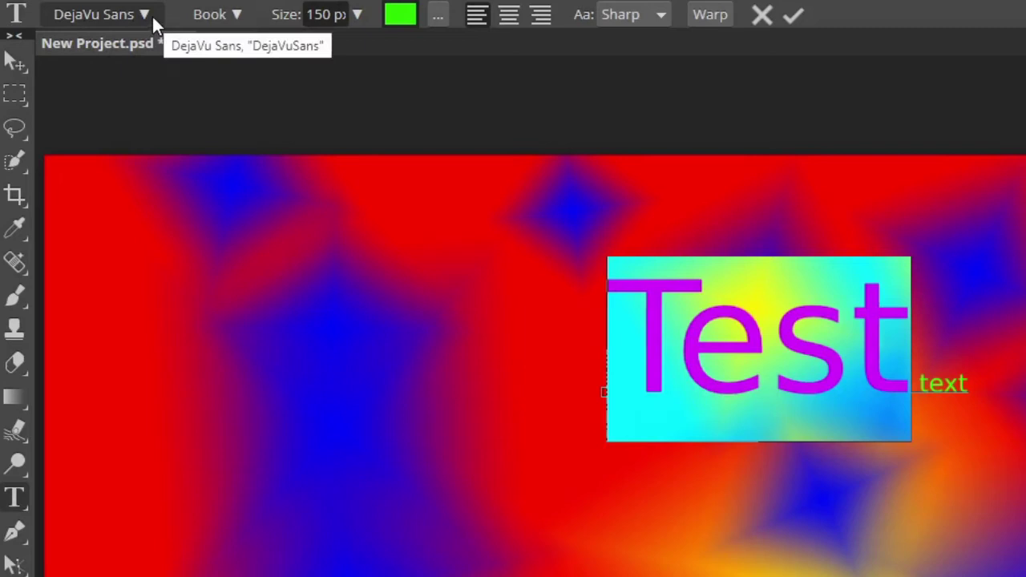
Set the font of the word 'Test' to Capture it 2.
click(149, 19)
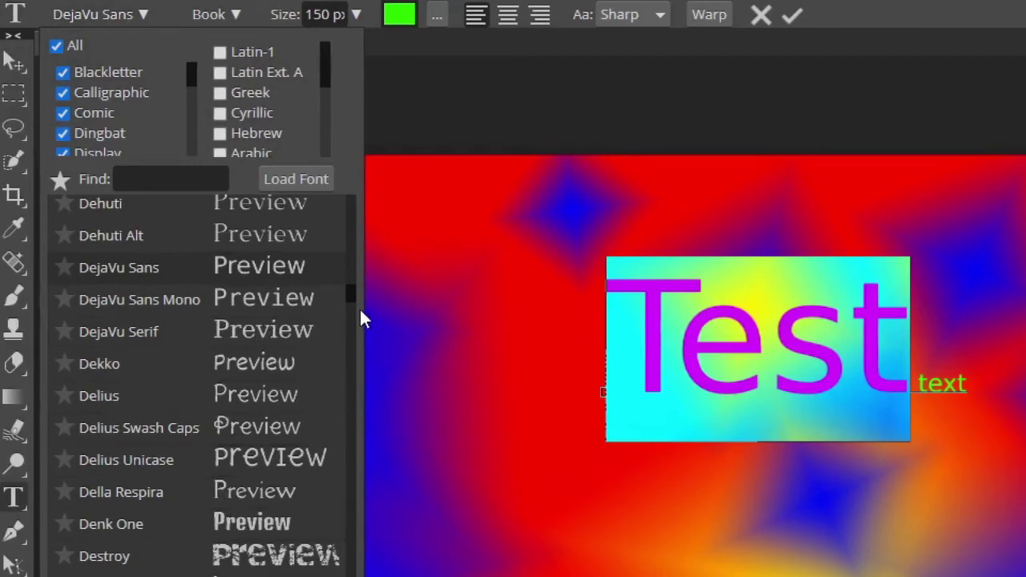
drag(349, 297, 338, 267)
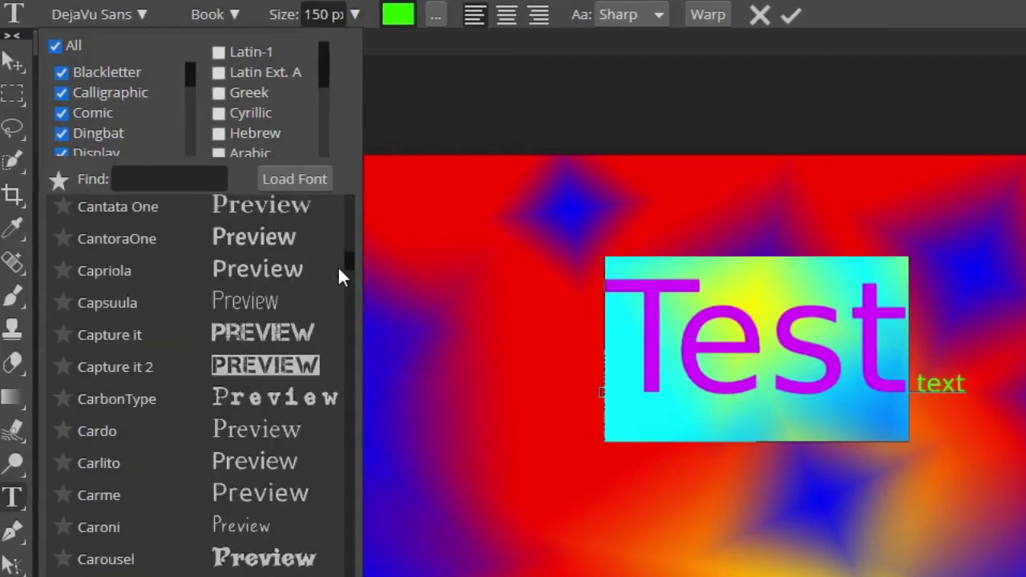
click(318, 360)
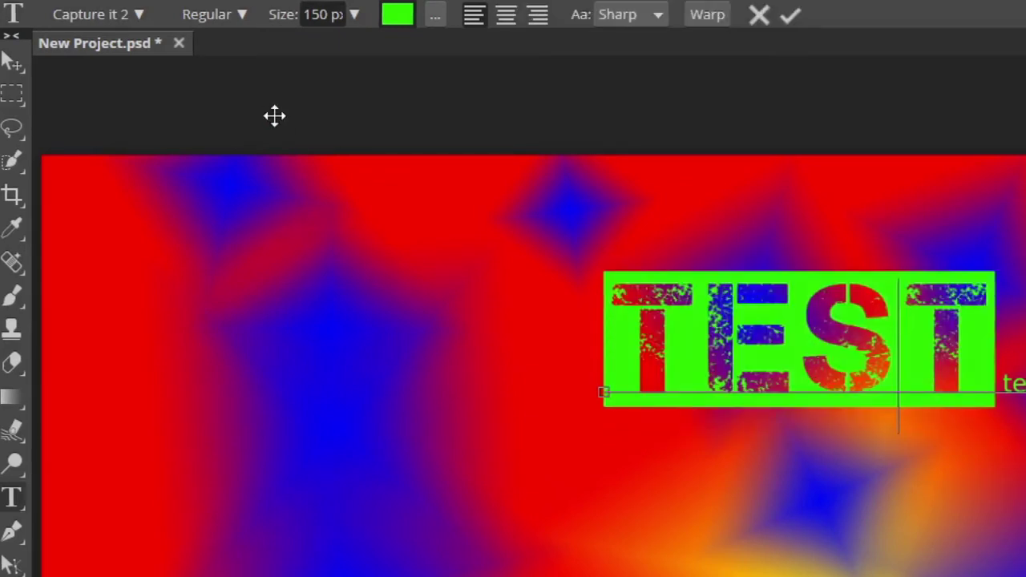
Commit the text, then Free Transform TEST to about 201% and shift it down-left.
click(12, 64)
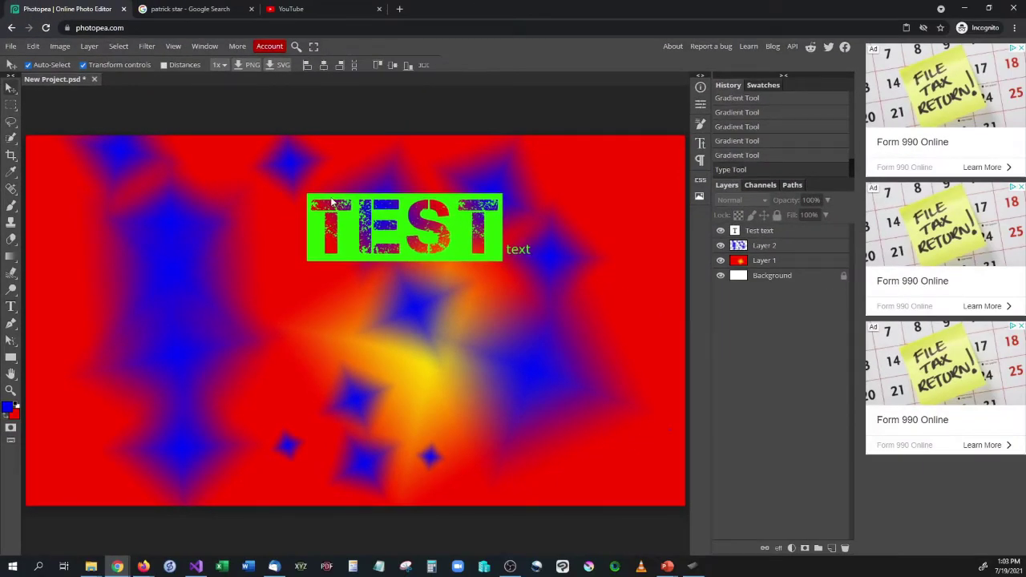
click(360, 255)
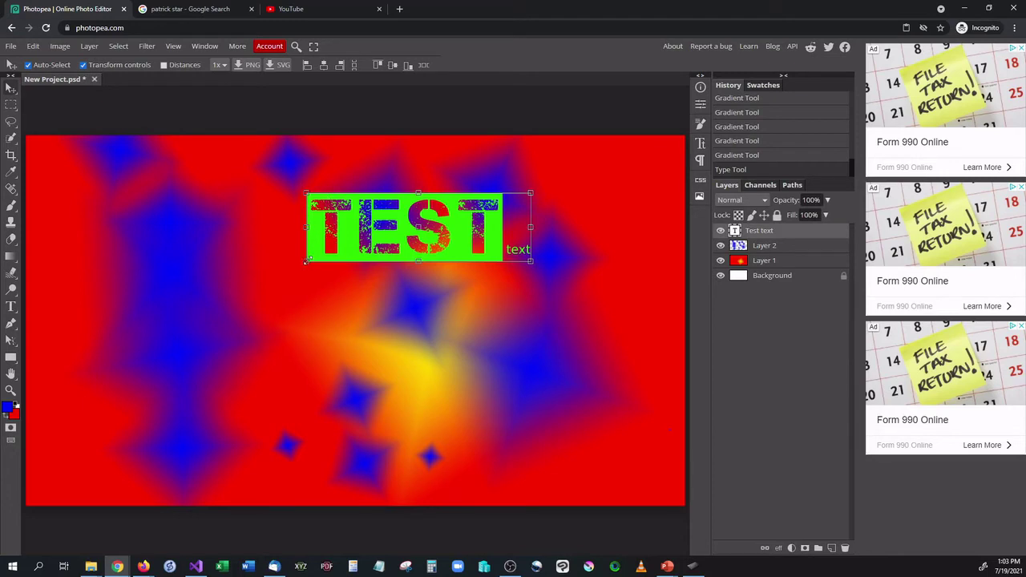
drag(305, 260, 77, 363)
drag(171, 302, 168, 334)
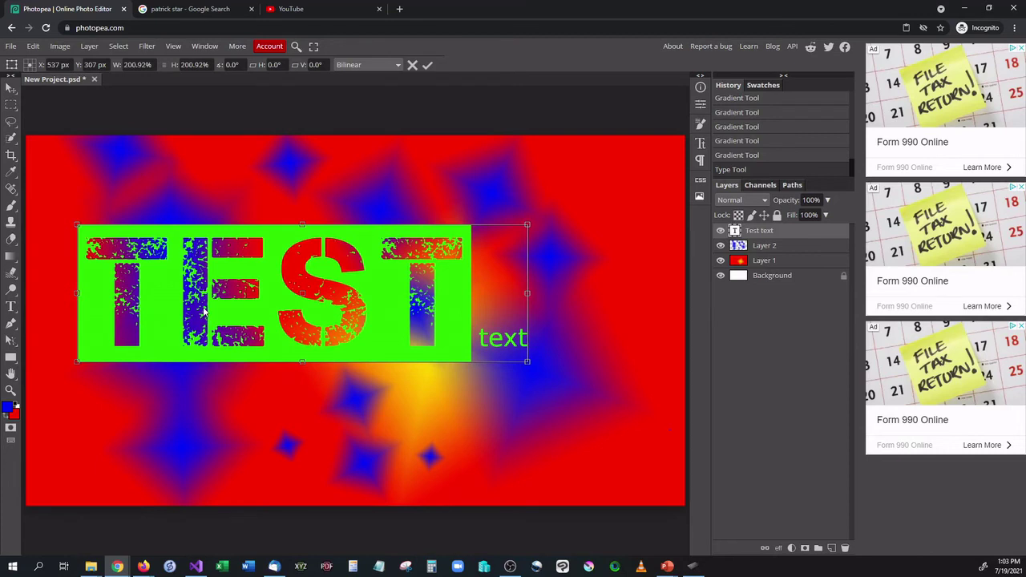
key(Return)
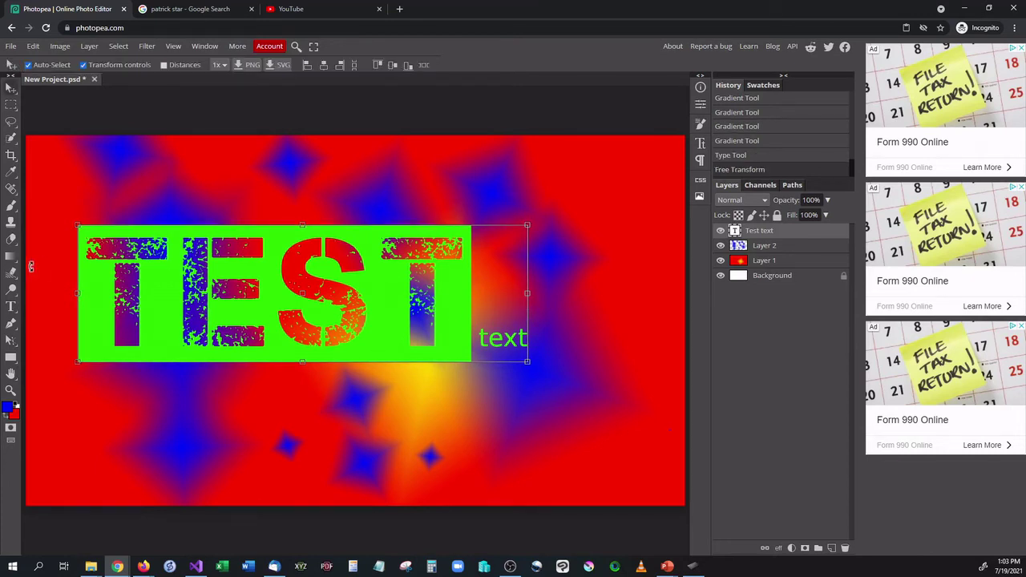
click(11, 306)
click(176, 320)
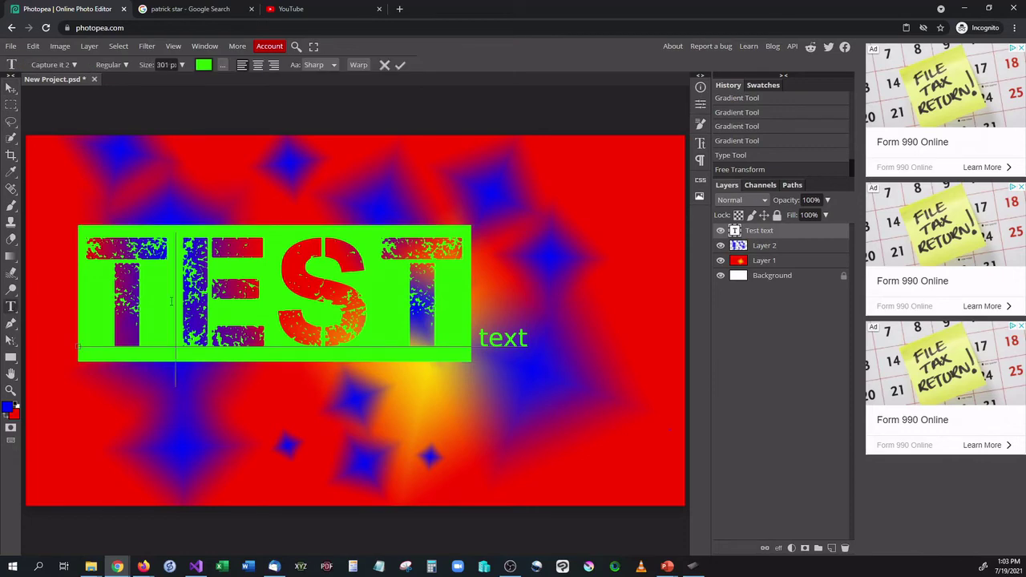
key(shift+Right)
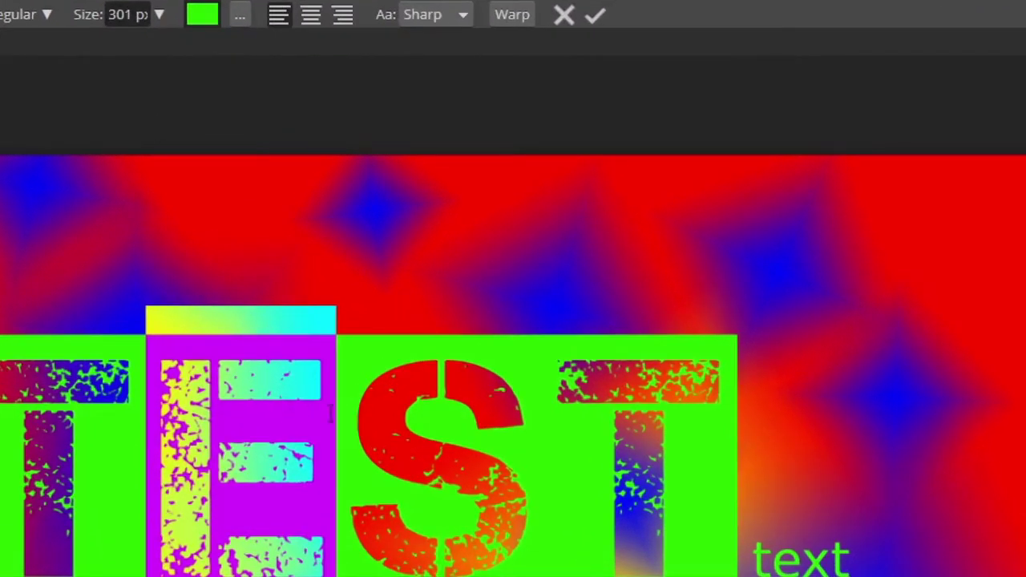
click(330, 414)
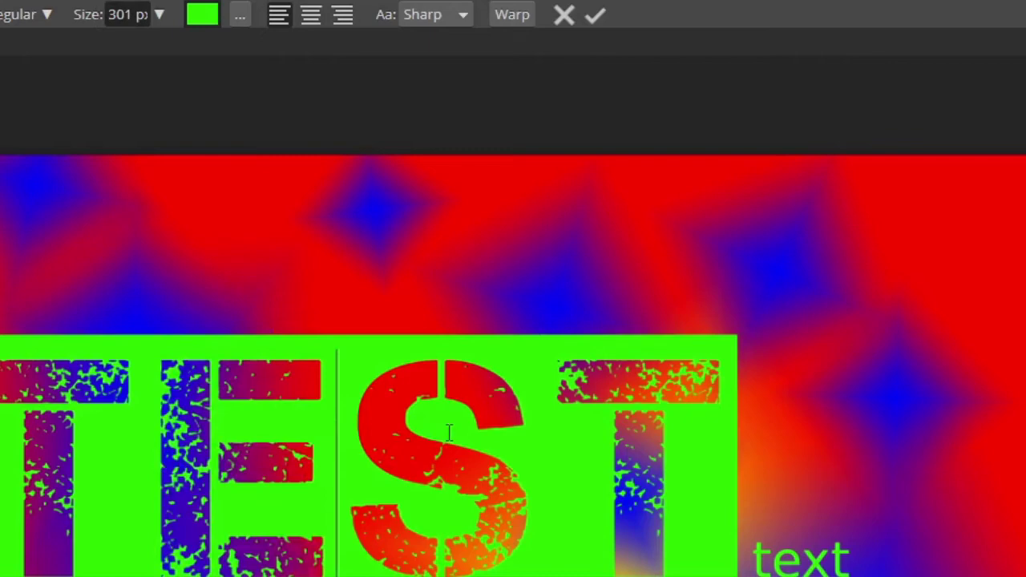
drag(672, 425, 0, 565)
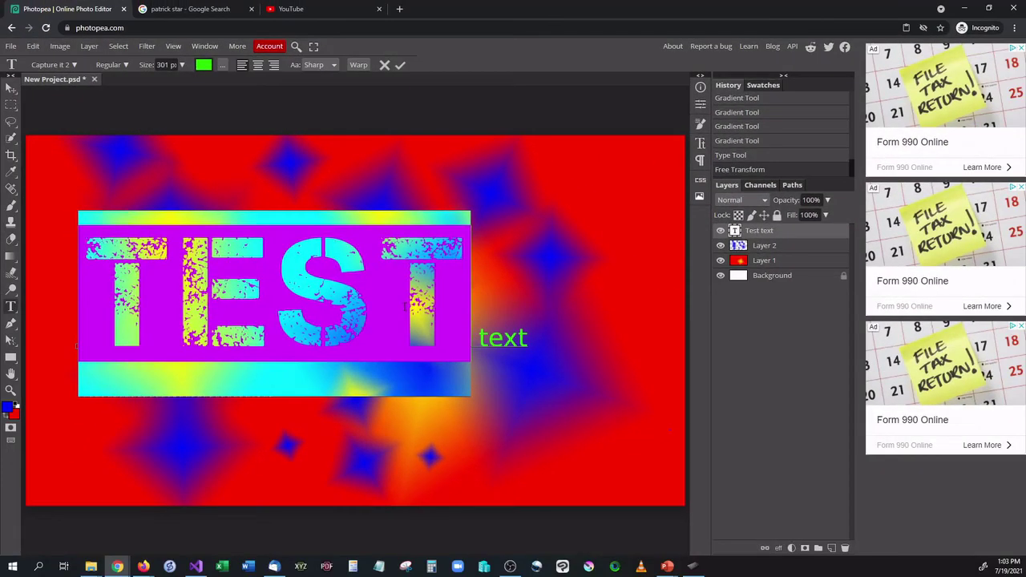
click(510, 235)
click(11, 86)
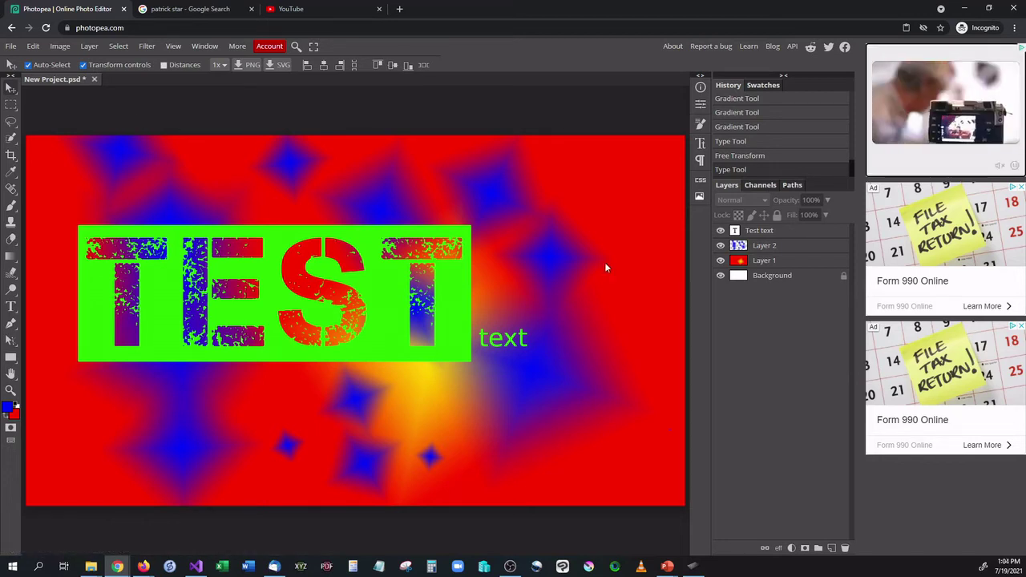
Select the Test text layer in the Layers panel.
click(825, 231)
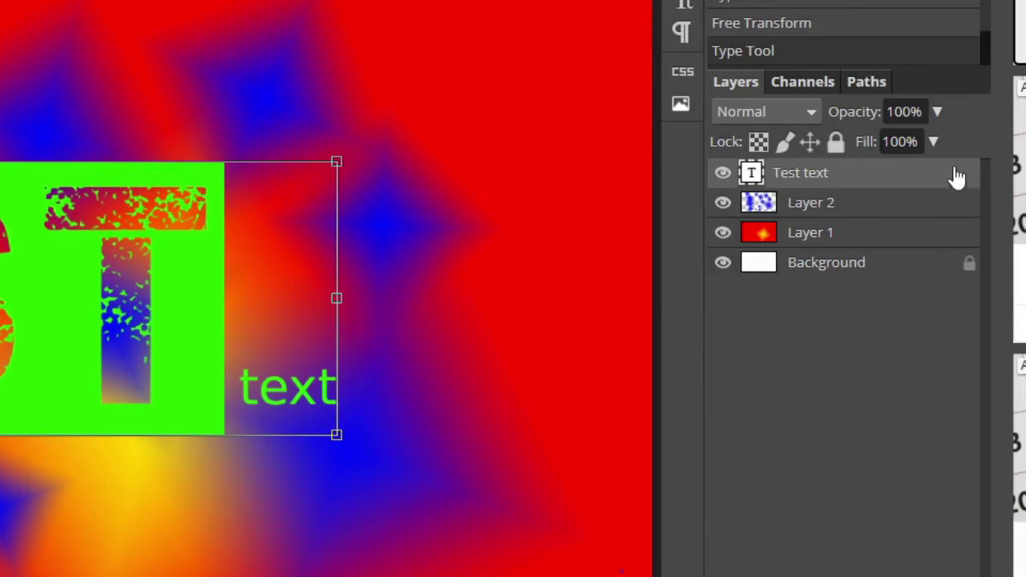
Open the Test text's Layer Style and try Bevel and Emboss and Inner Shadow effects.
double_click(957, 177)
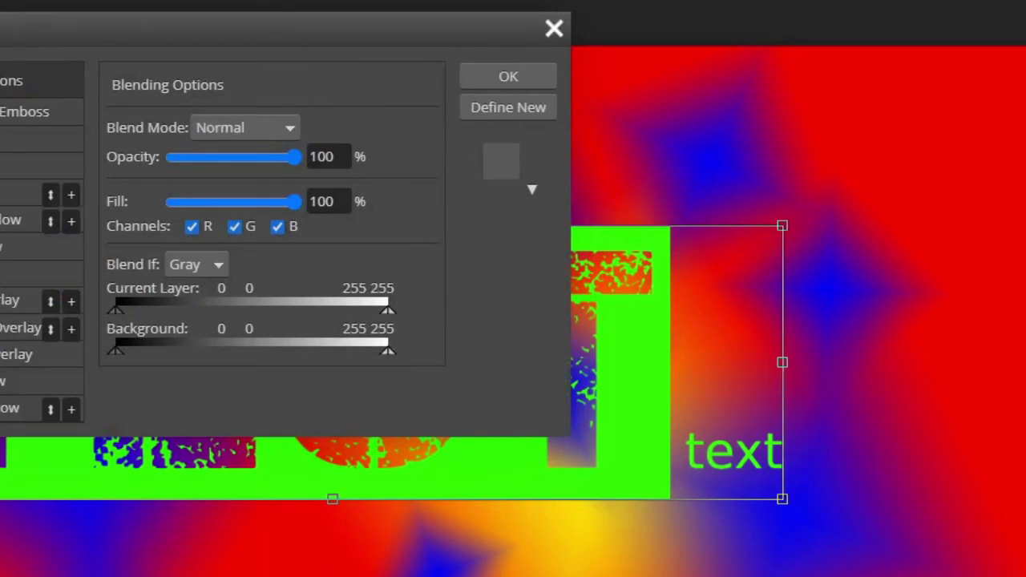
drag(162, 40, 478, 59)
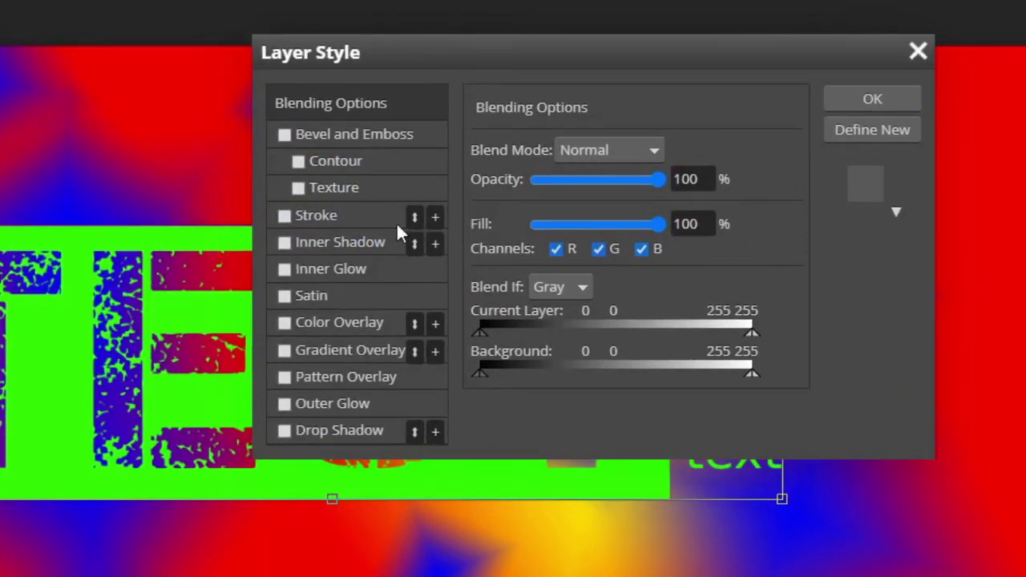
click(380, 164)
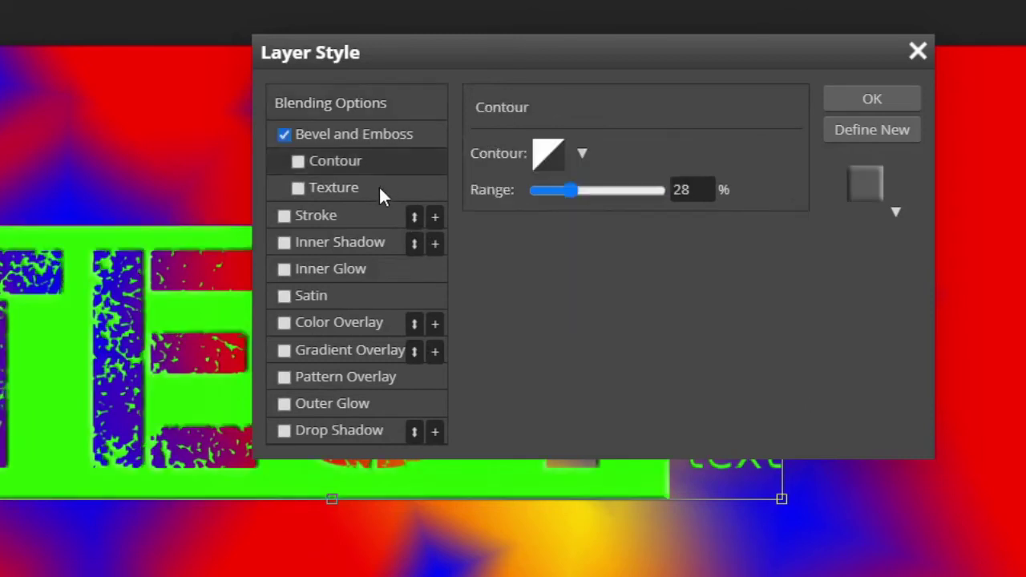
click(381, 186)
click(385, 136)
click(380, 164)
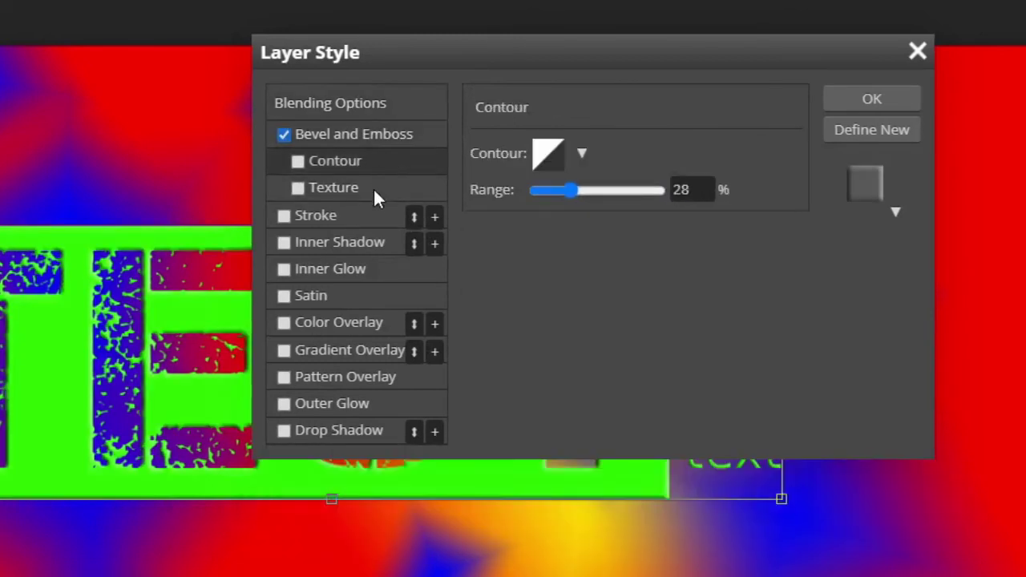
click(373, 187)
click(337, 241)
Remove Bevel and Inner Shadow and add a black 11 px outside stroke.
click(285, 216)
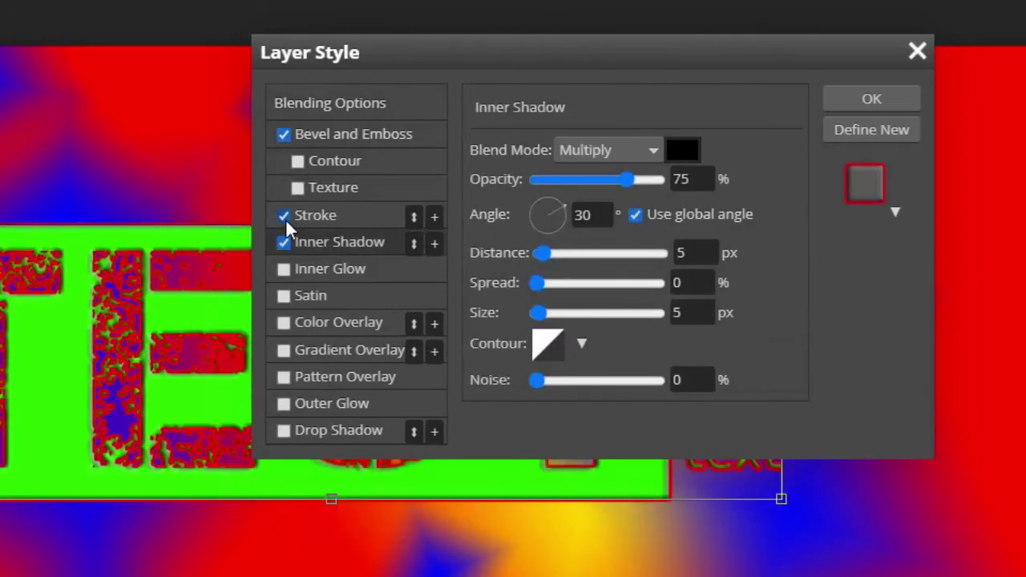
click(283, 242)
click(286, 135)
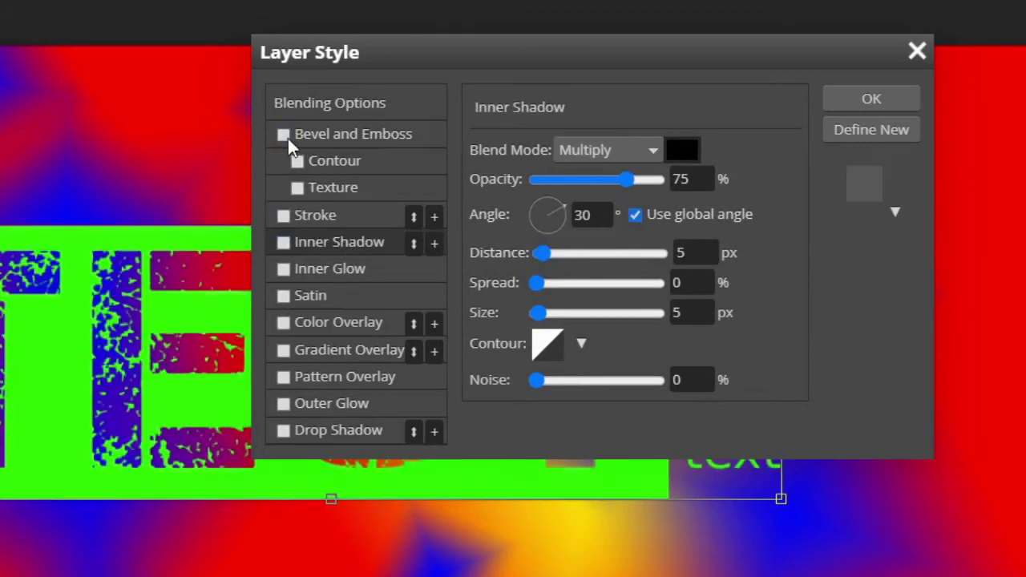
click(353, 215)
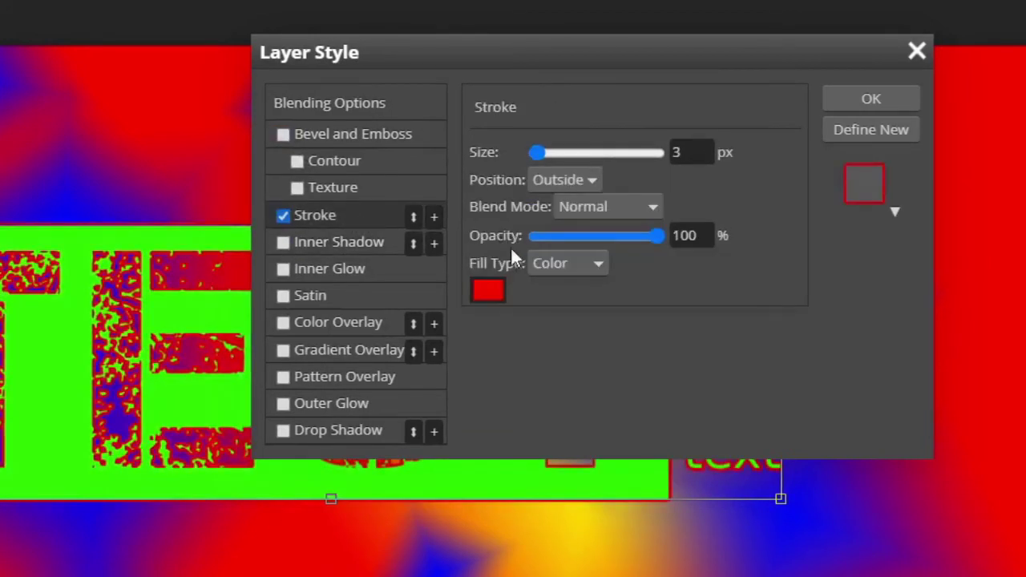
click(489, 293)
drag(101, 203, 211, 355)
click(293, 314)
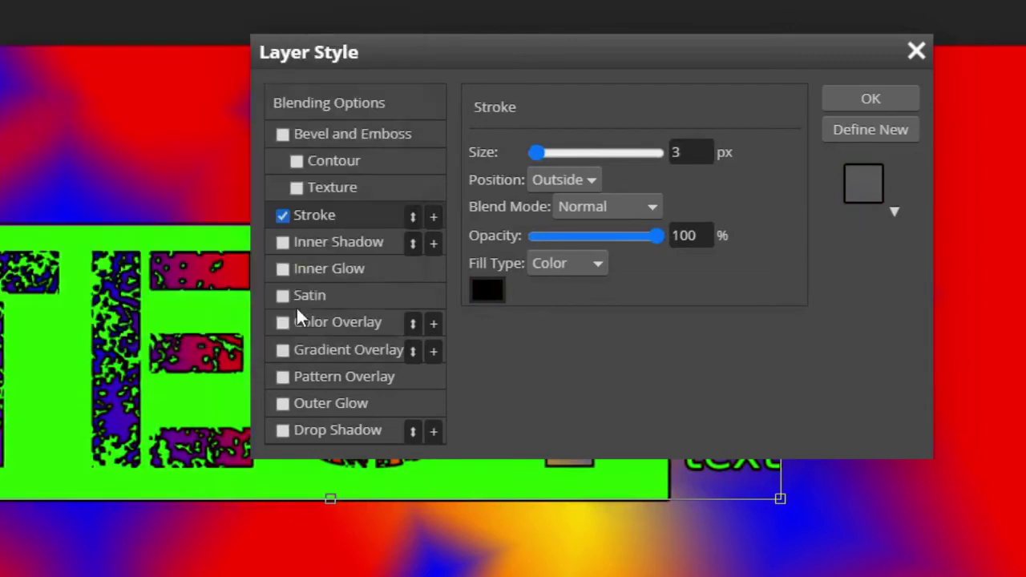
mouse_move(536, 152)
mouse_down()
mouse_move(558, 155)
mouse_move(530, 160)
mouse_move(539, 160)
mouse_up()
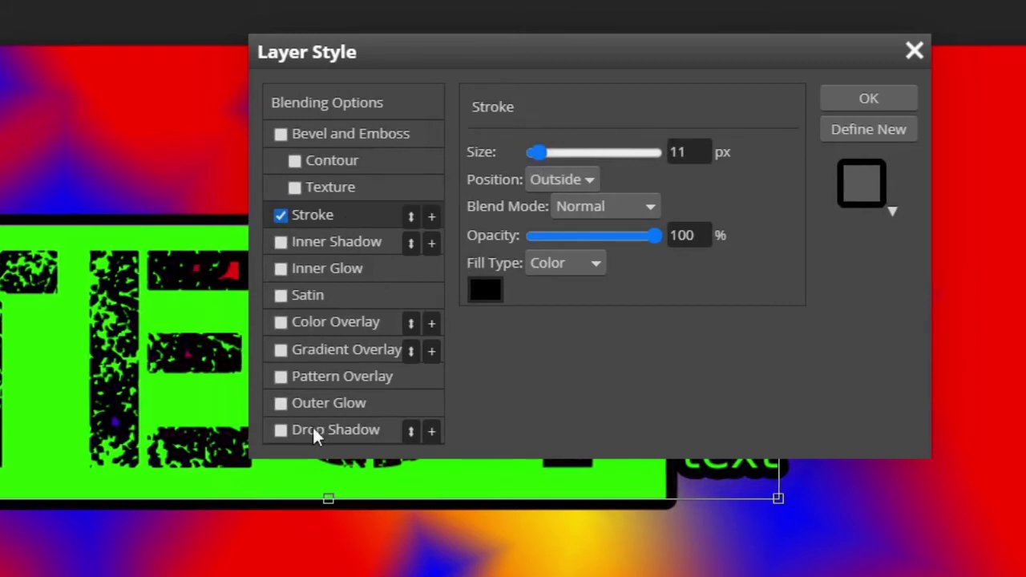
Add a drop shadow at 57% opacity and 125 px distance, then apply the style.
click(281, 431)
click(349, 433)
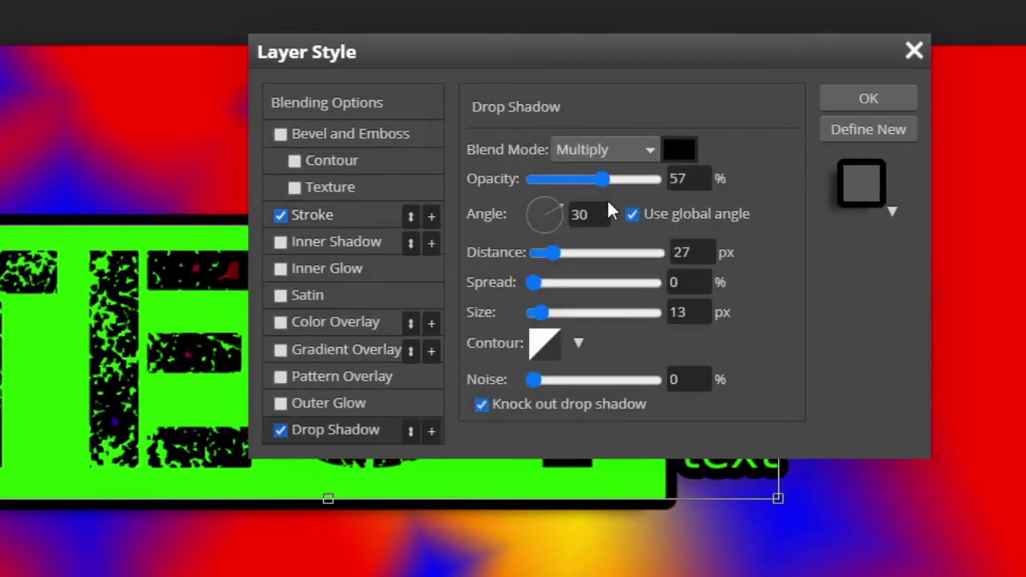
mouse_move(606, 179)
mouse_down()
mouse_move(619, 179)
mouse_move(601, 180)
mouse_up()
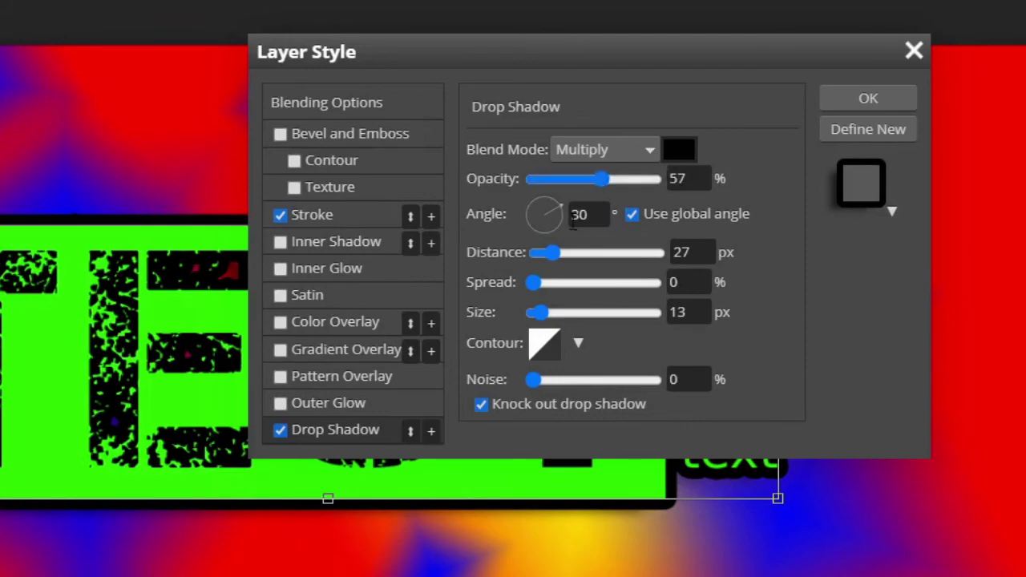
drag(551, 253, 663, 253)
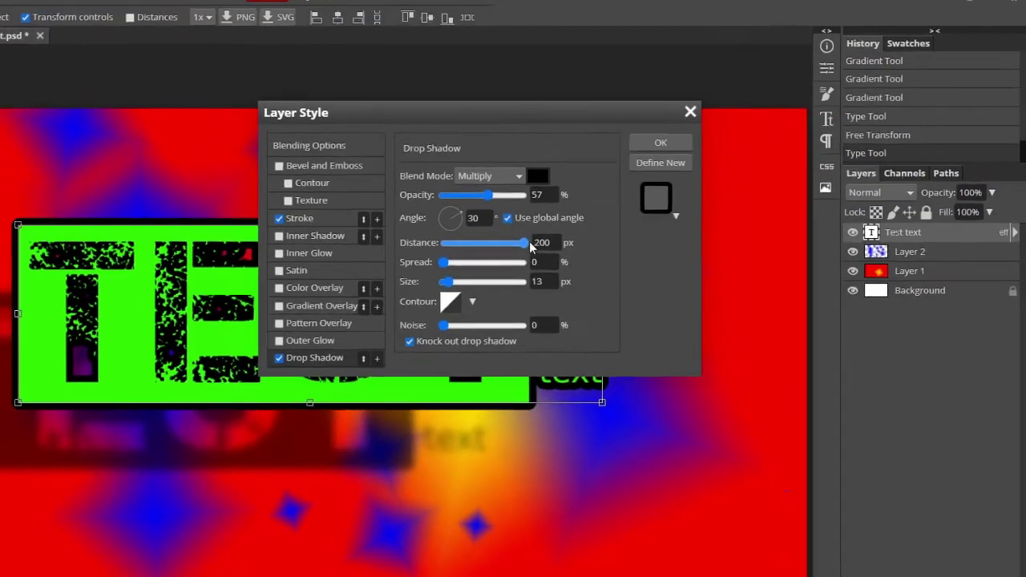
drag(529, 241, 492, 242)
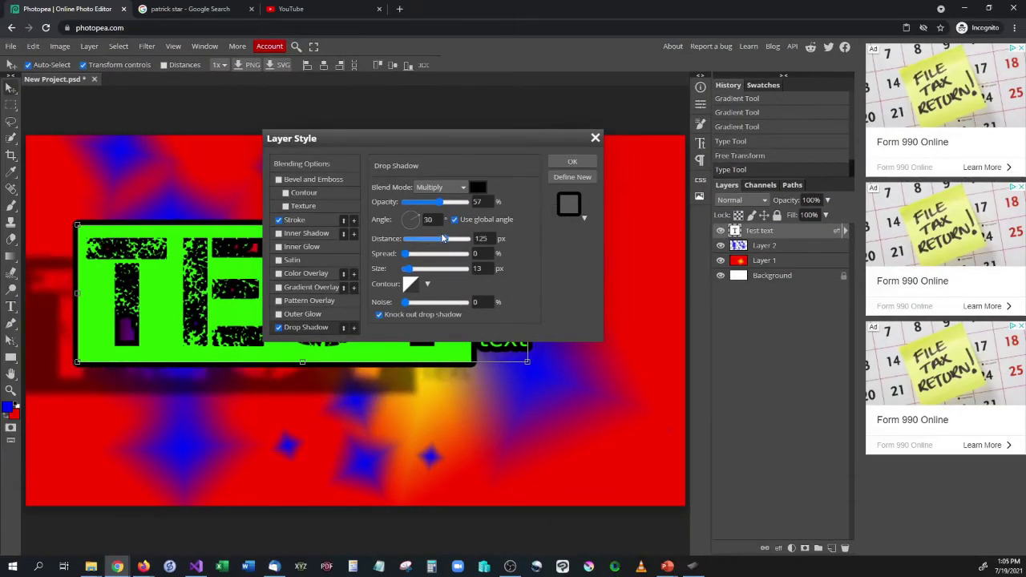
click(569, 162)
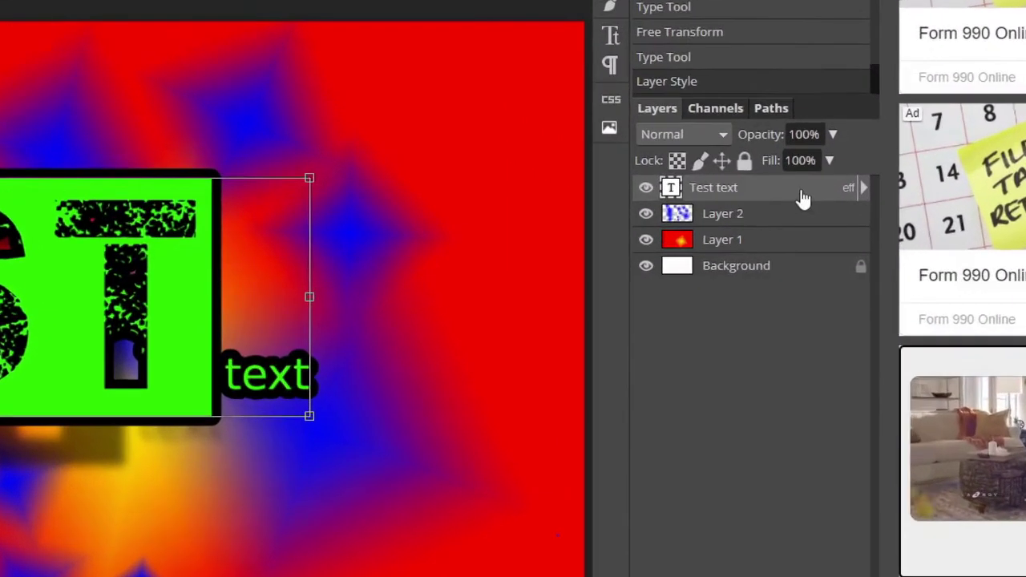
Duplicate the TEST layer into four copies and spread them across the canvas.
right_click(804, 199)
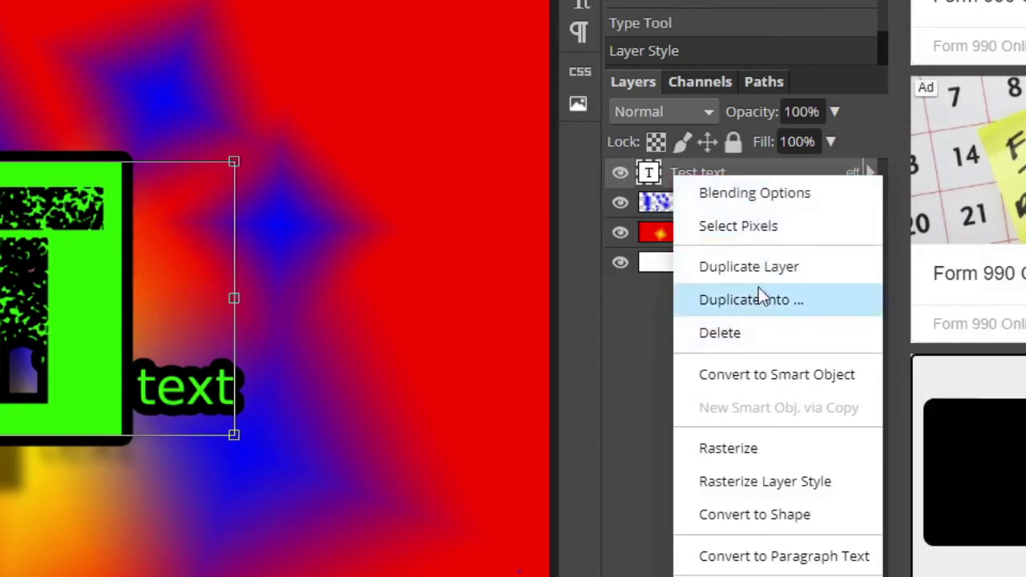
click(788, 272)
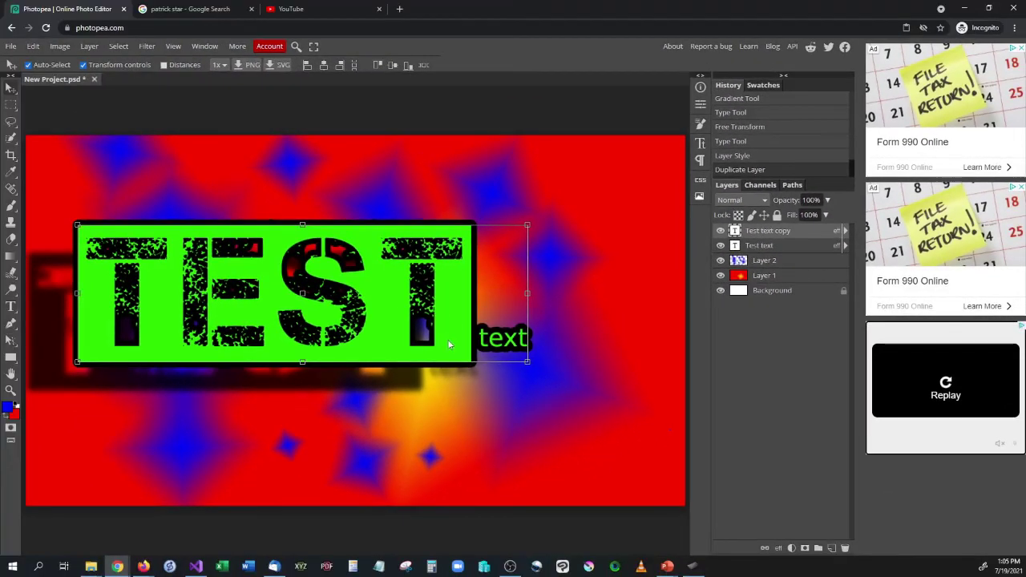
drag(448, 345, 536, 420)
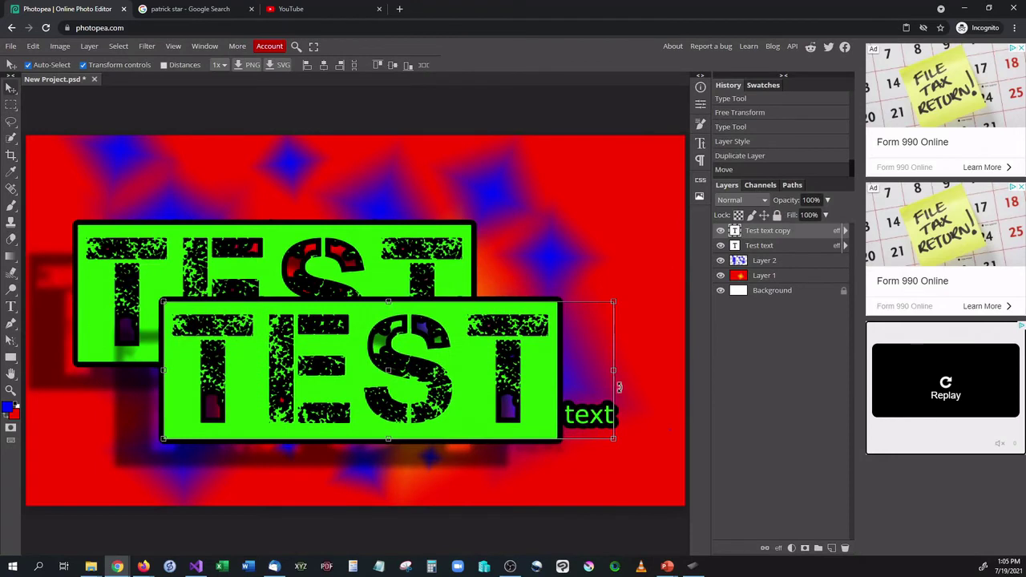
shift+click(813, 252)
right_click(813, 251)
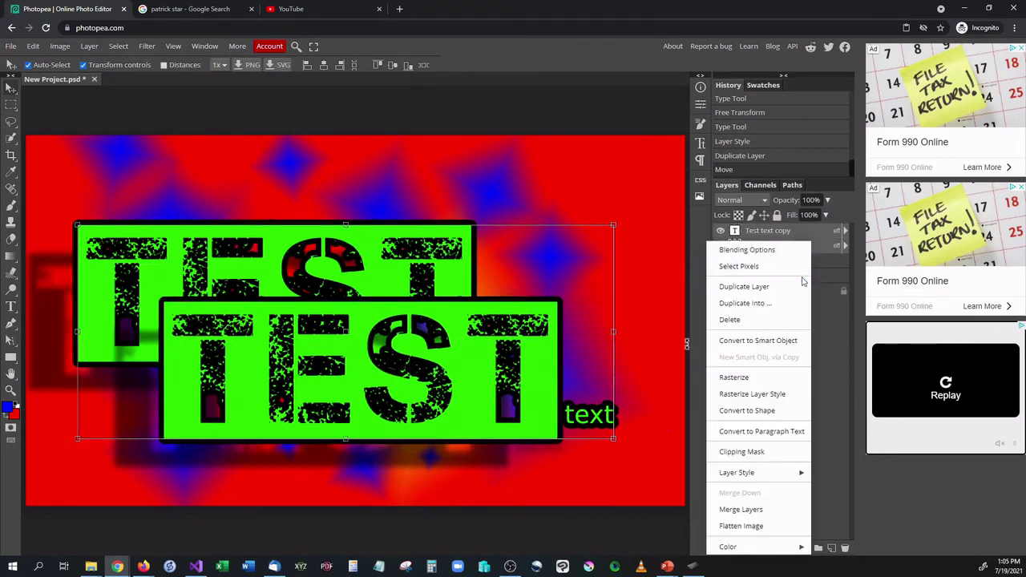
click(745, 286)
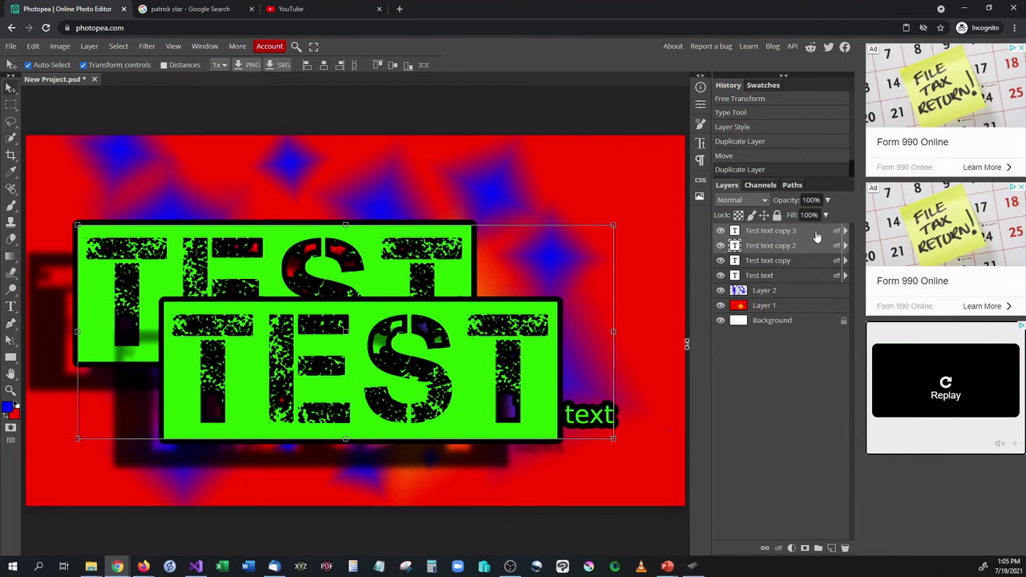
drag(815, 234, 833, 550)
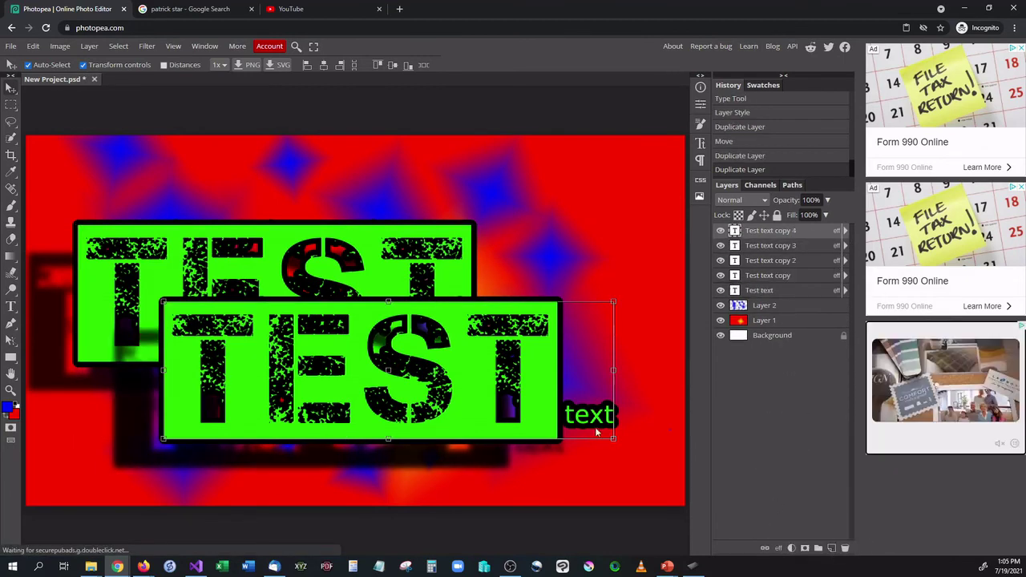
drag(594, 426, 617, 259)
drag(539, 387, 583, 263)
drag(539, 368, 588, 433)
Rotate the bottom TEST copy steeply counter-clockwise and tilt Test text copy 2.
drag(436, 346, 441, 347)
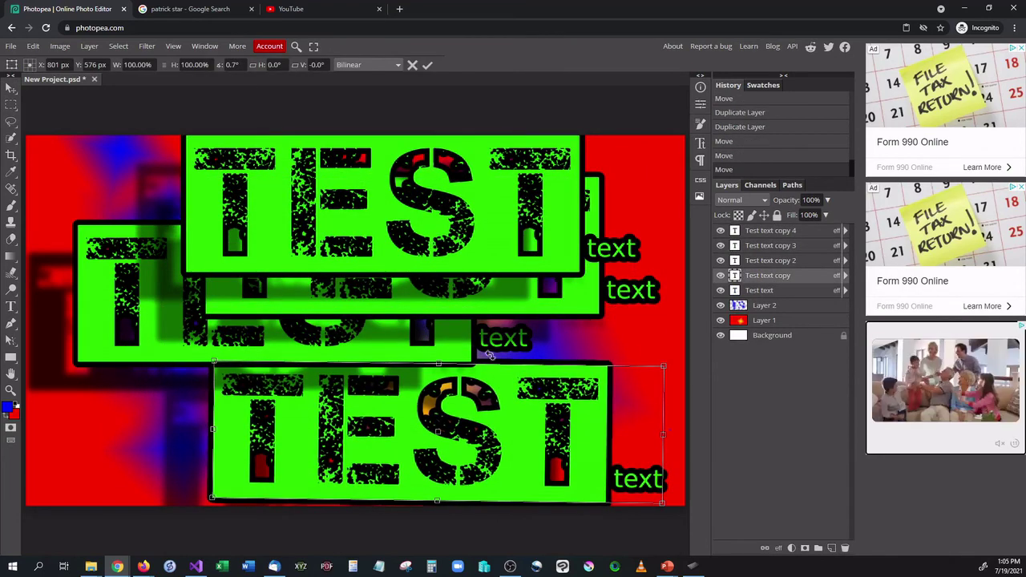
drag(681, 357, 401, 204)
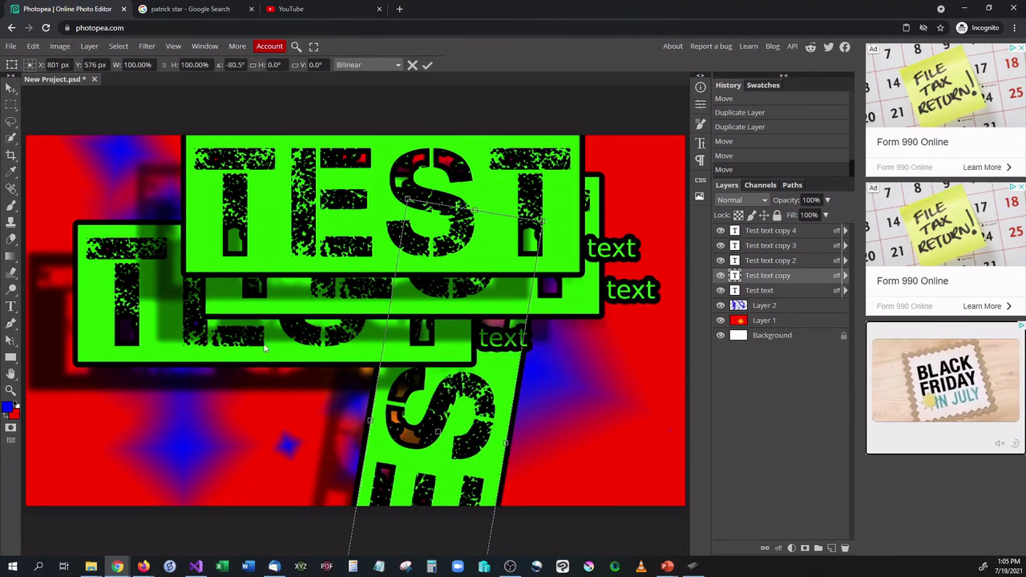
key(Return)
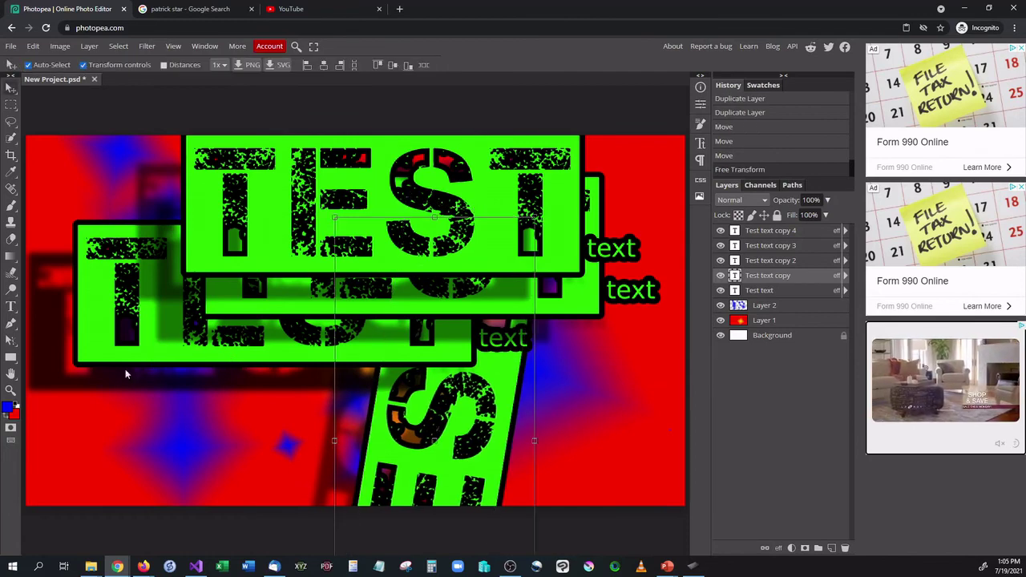
click(152, 362)
drag(108, 393, 117, 300)
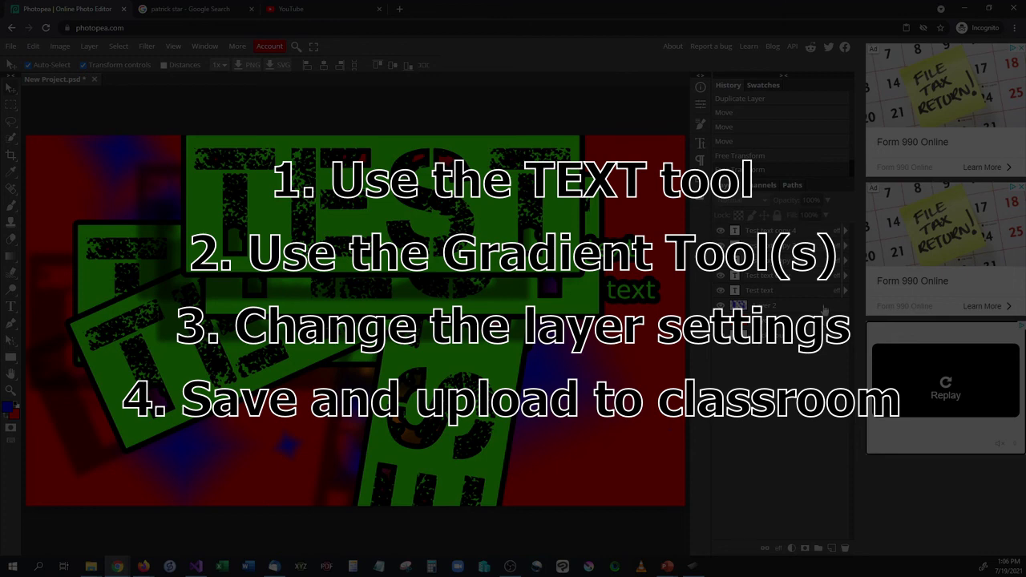
Review Layer 2's inner shadow, outer glow and drop shadow effects, dropping a trial stroke, and apply.
double_click(822, 307)
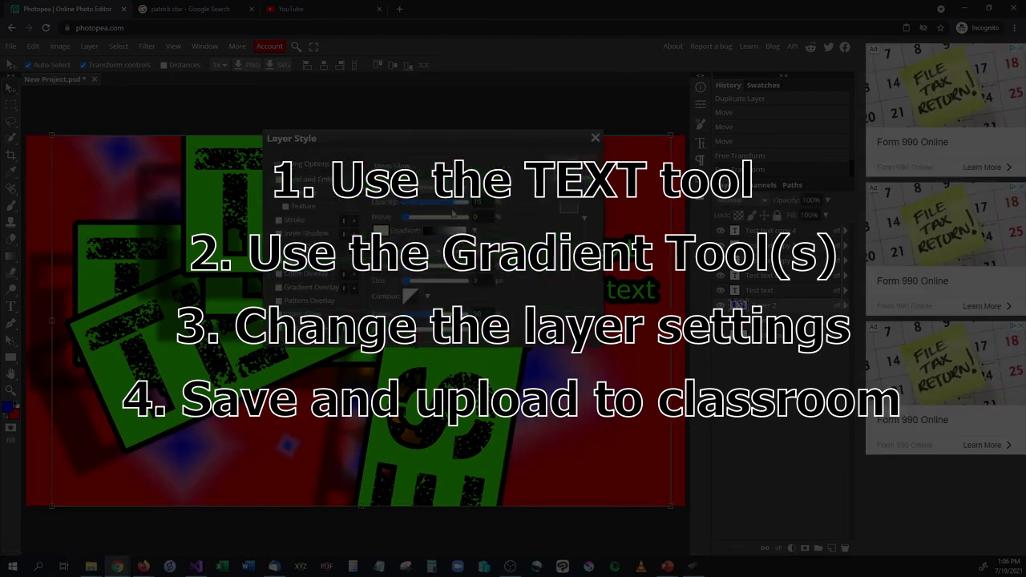
click(306, 232)
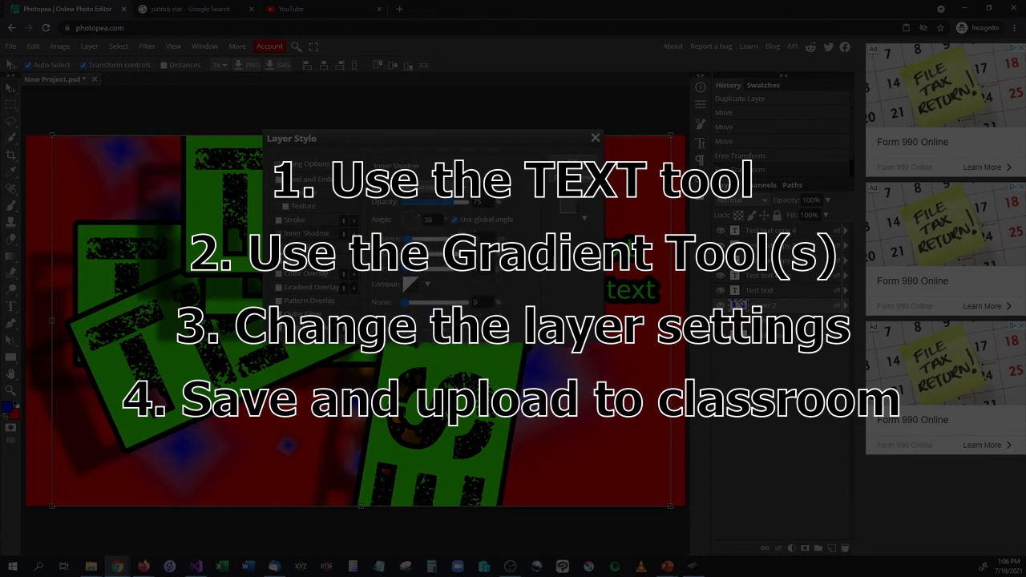
click(279, 221)
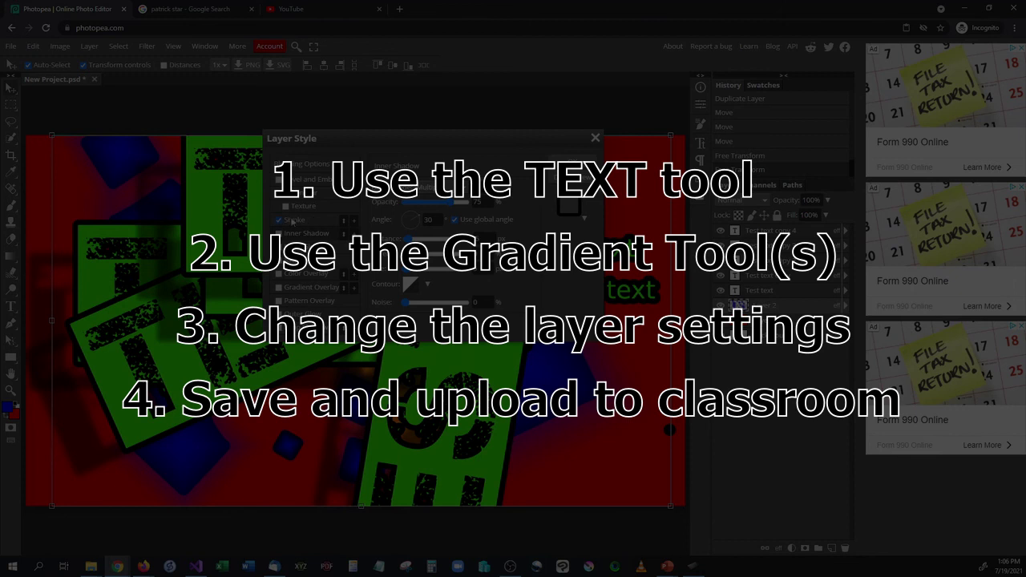
click(279, 221)
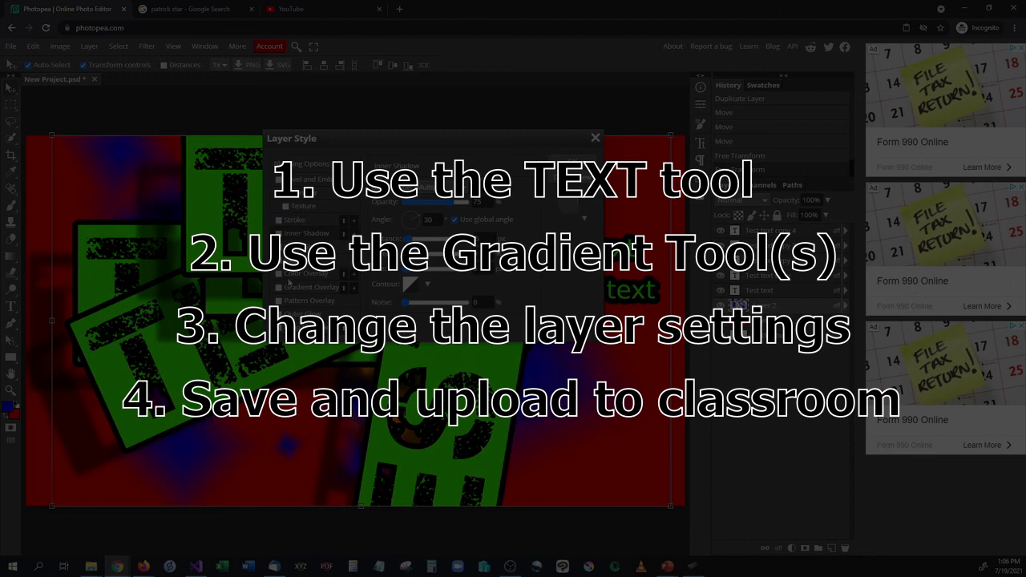
click(303, 313)
click(303, 327)
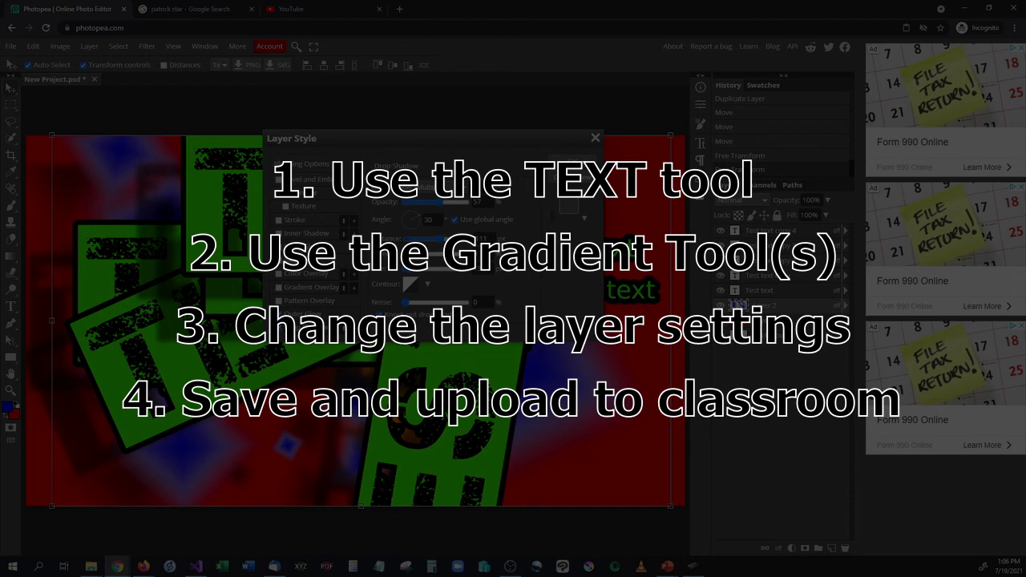
click(595, 138)
Start a Free Transform on the layer and save the project as a PSD.
key(ctrl+t)
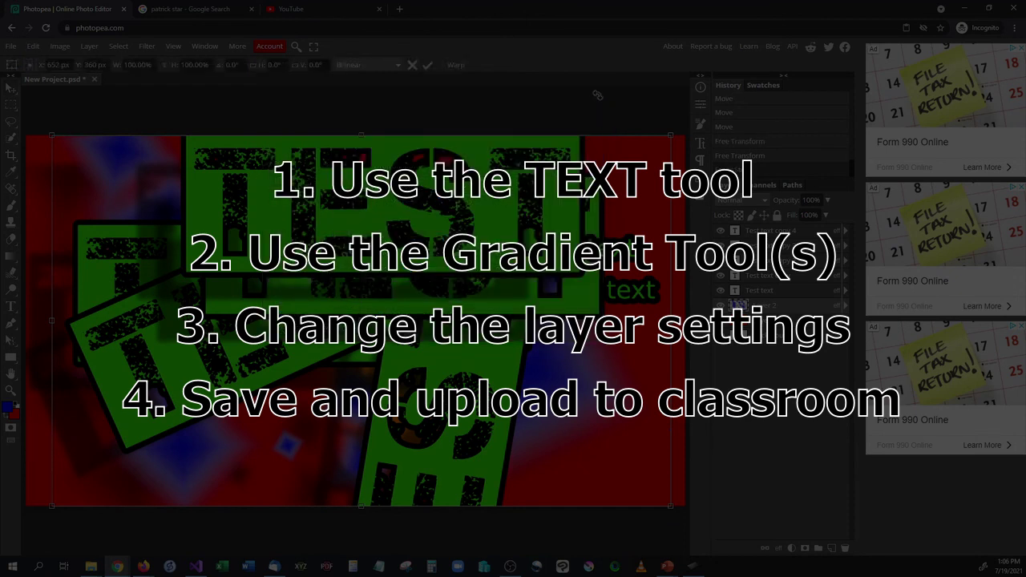
click(13, 48)
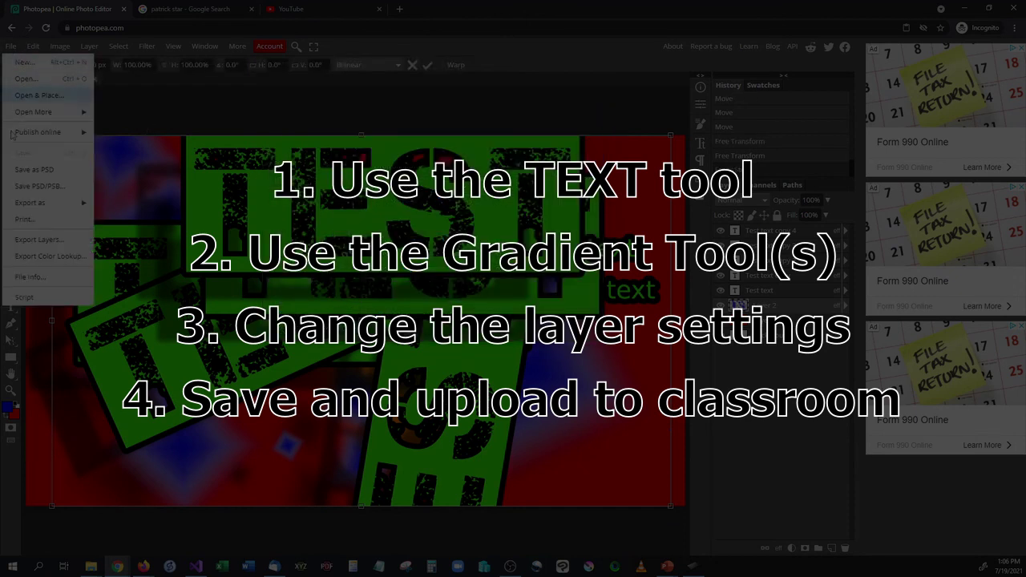
click(60, 175)
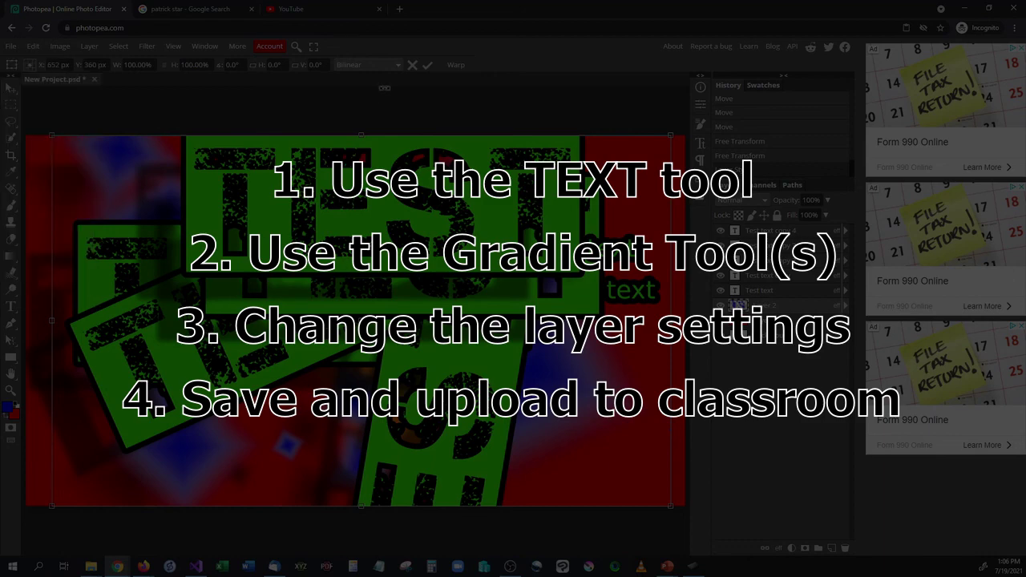